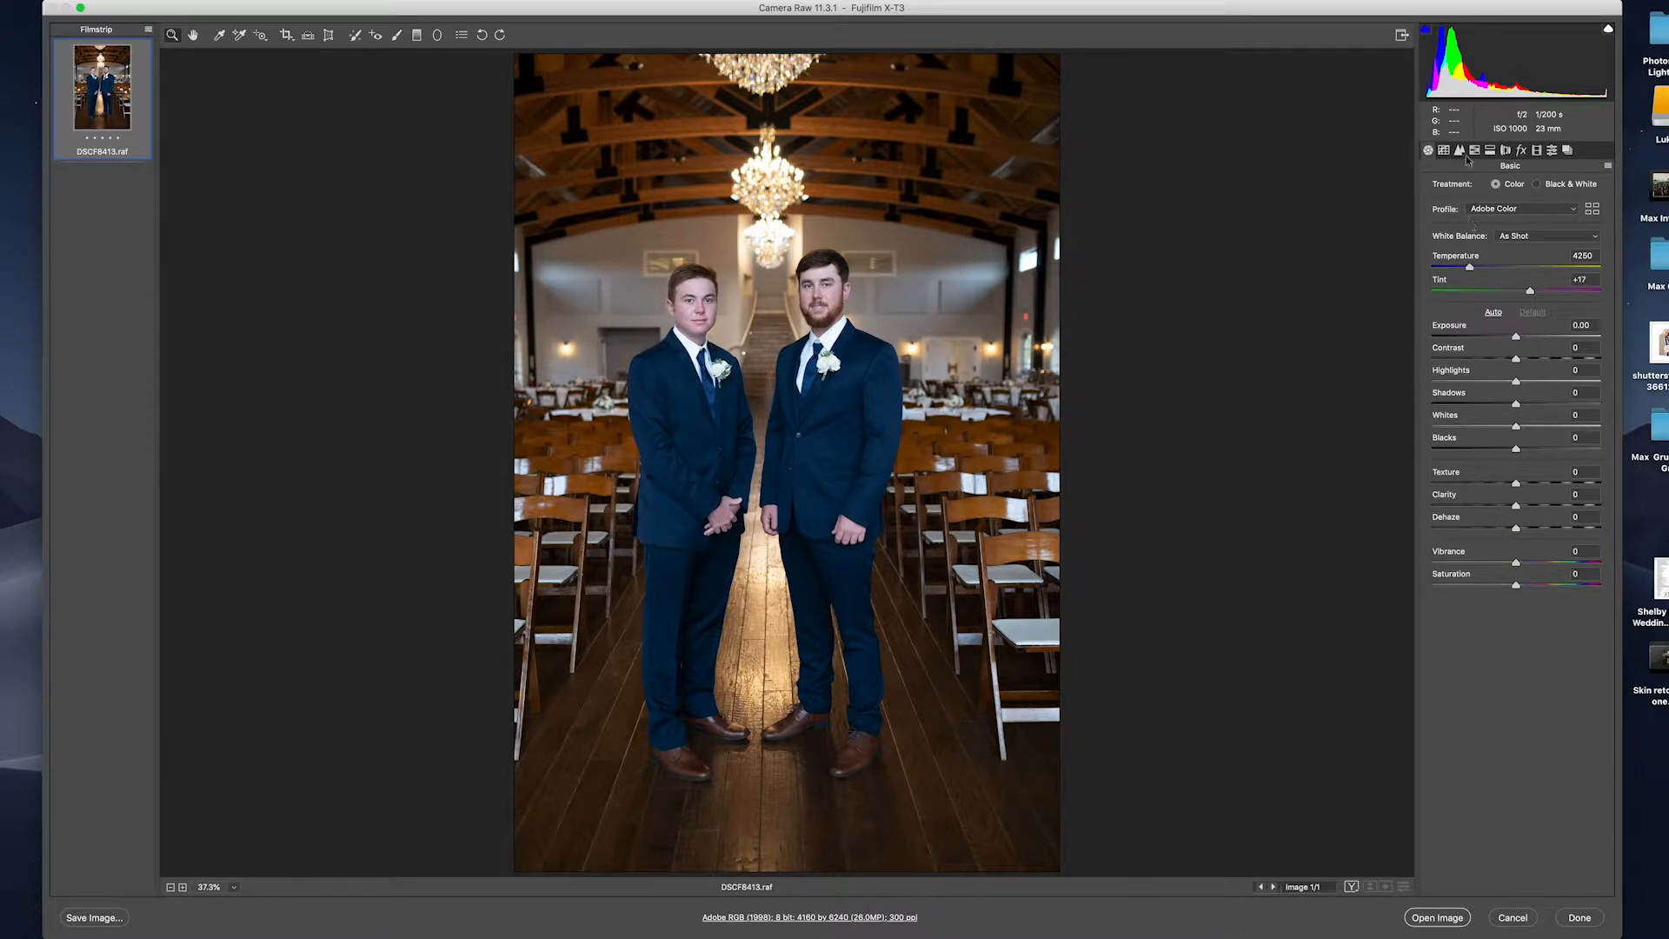
Crop the photo across its full frame.
click(287, 35)
drag(571, 113, 1087, 874)
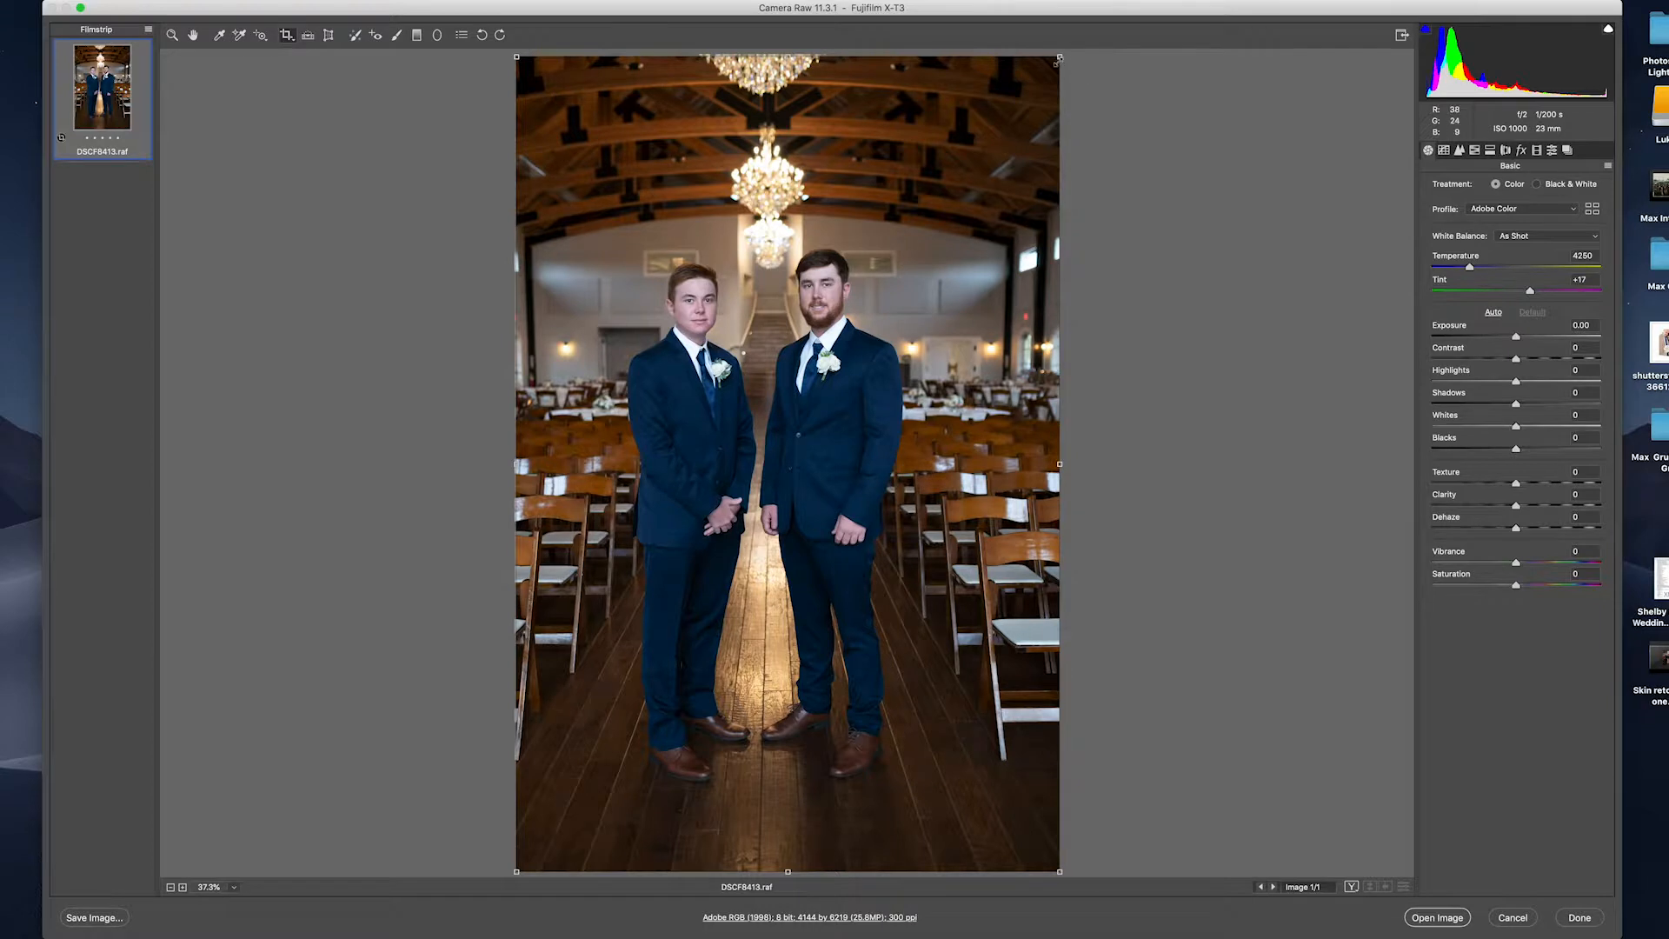
key(Return)
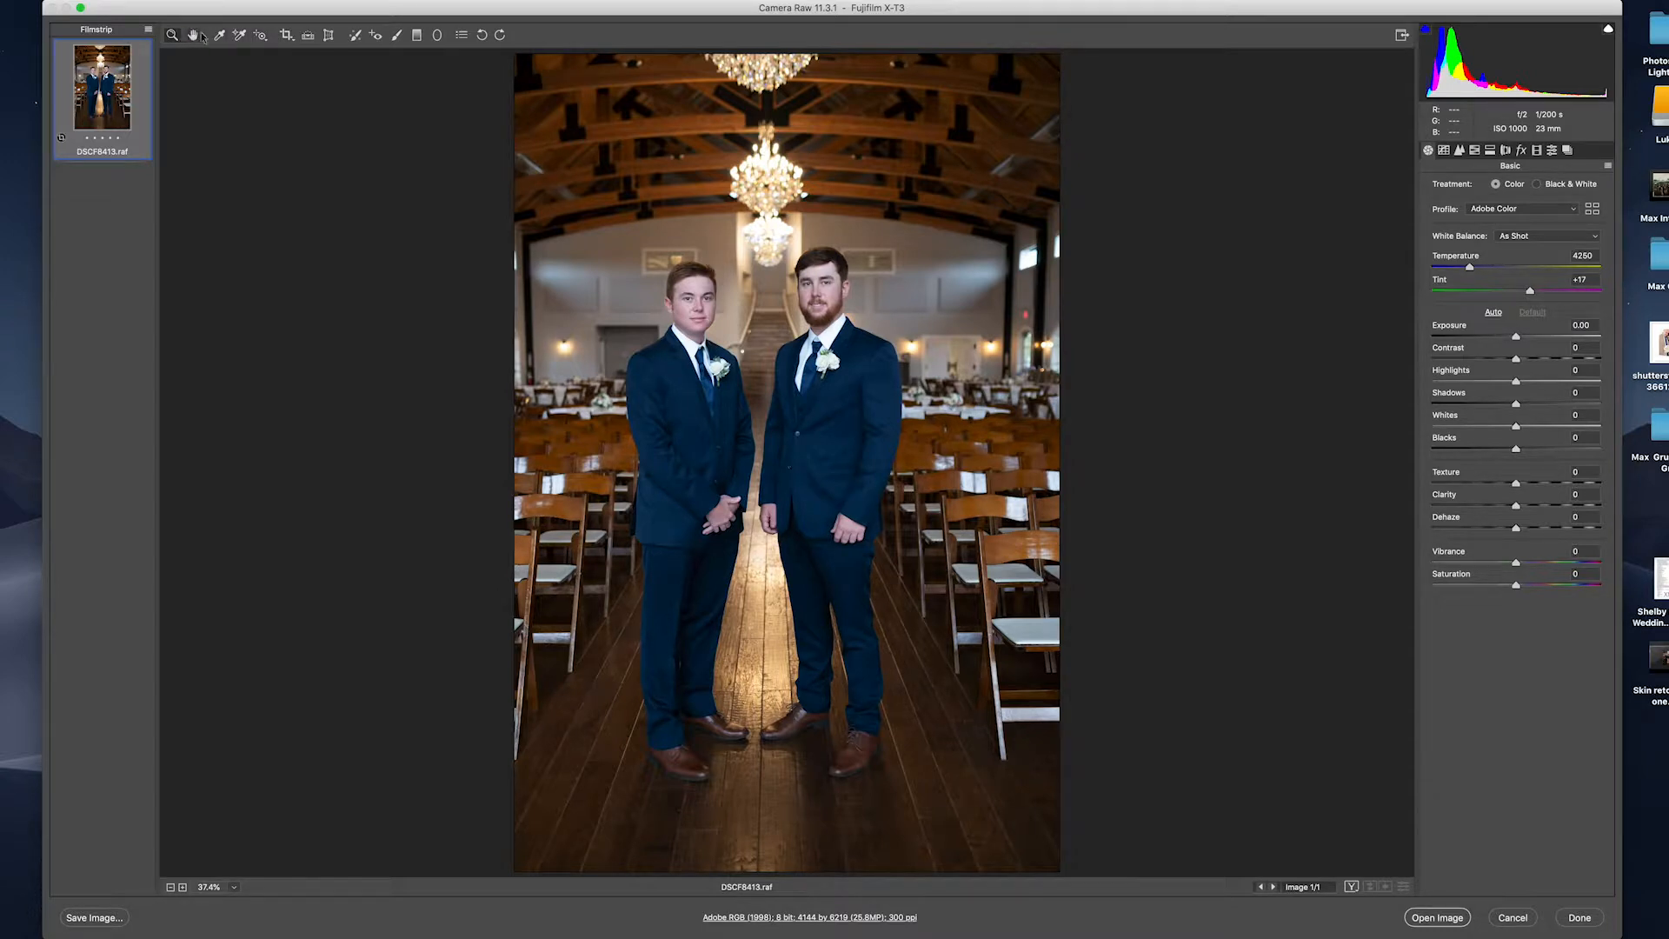
Straighten the photo along the stair top, giving a 4032 by 6001 crop.
click(307, 35)
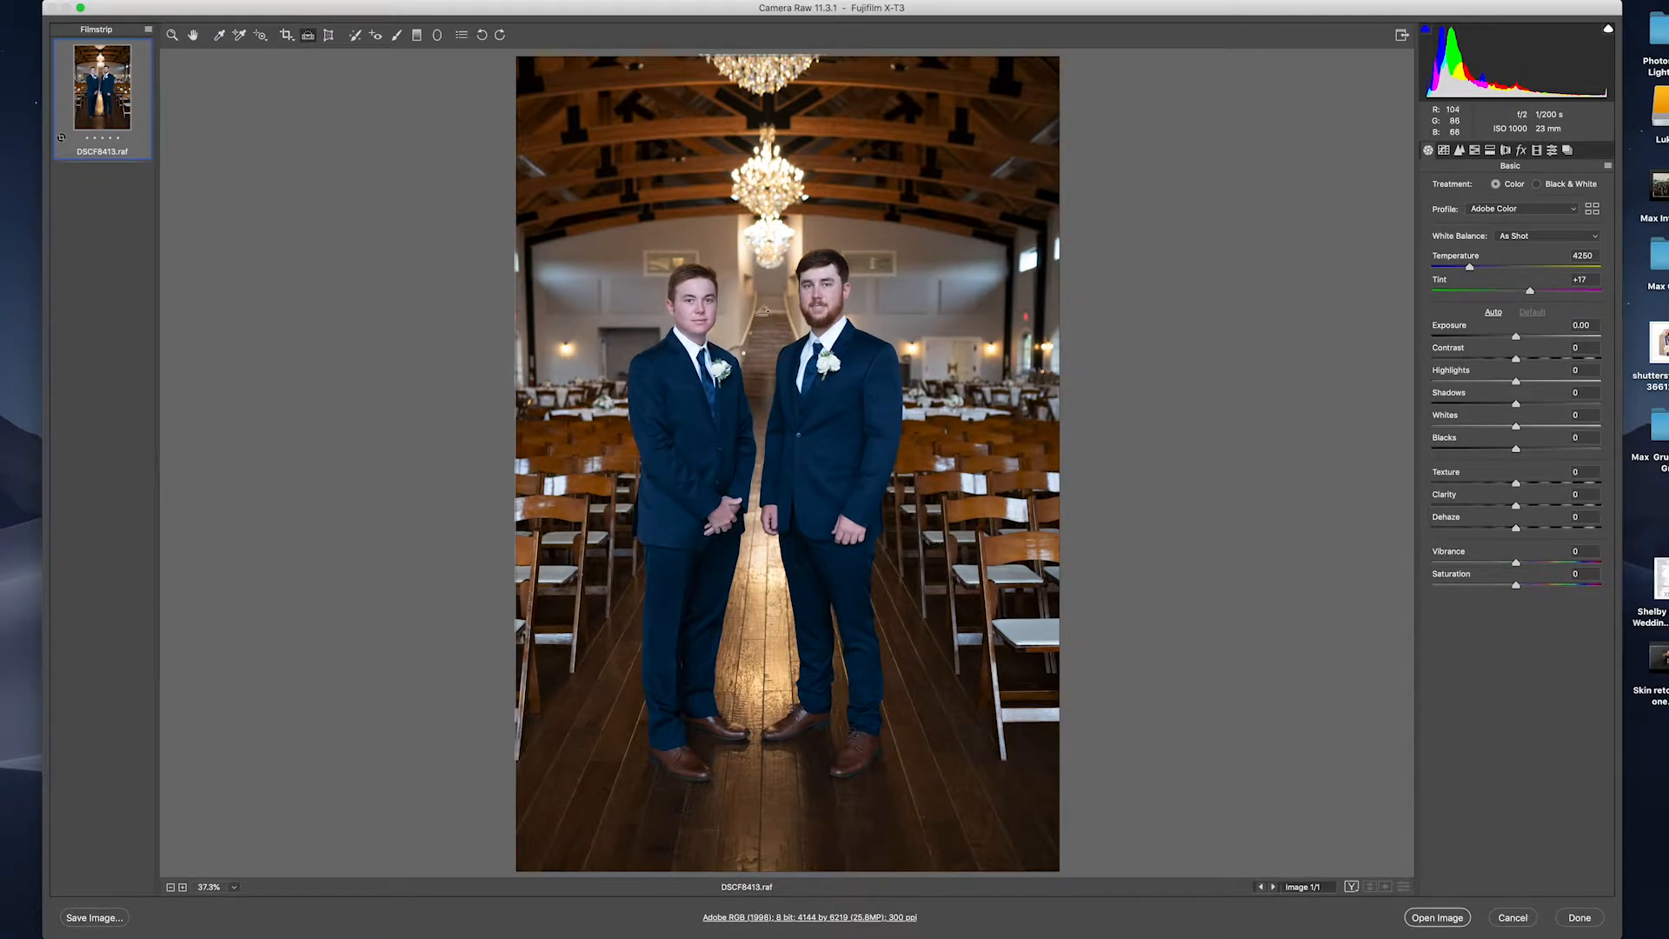
drag(757, 313, 791, 312)
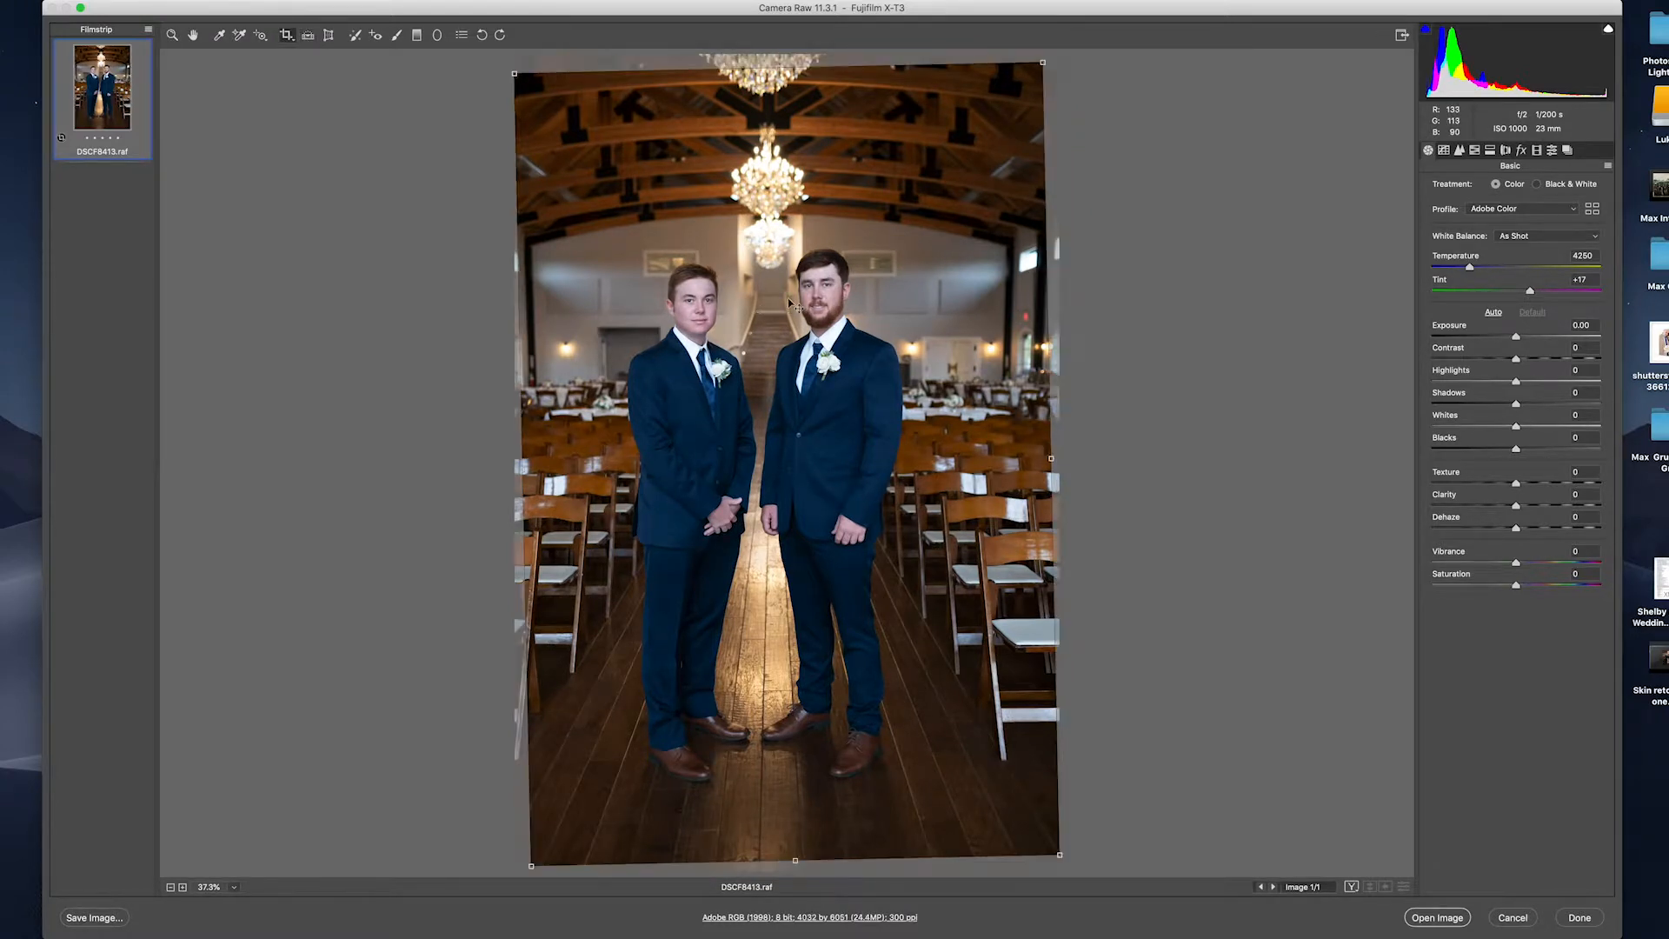
key(Return)
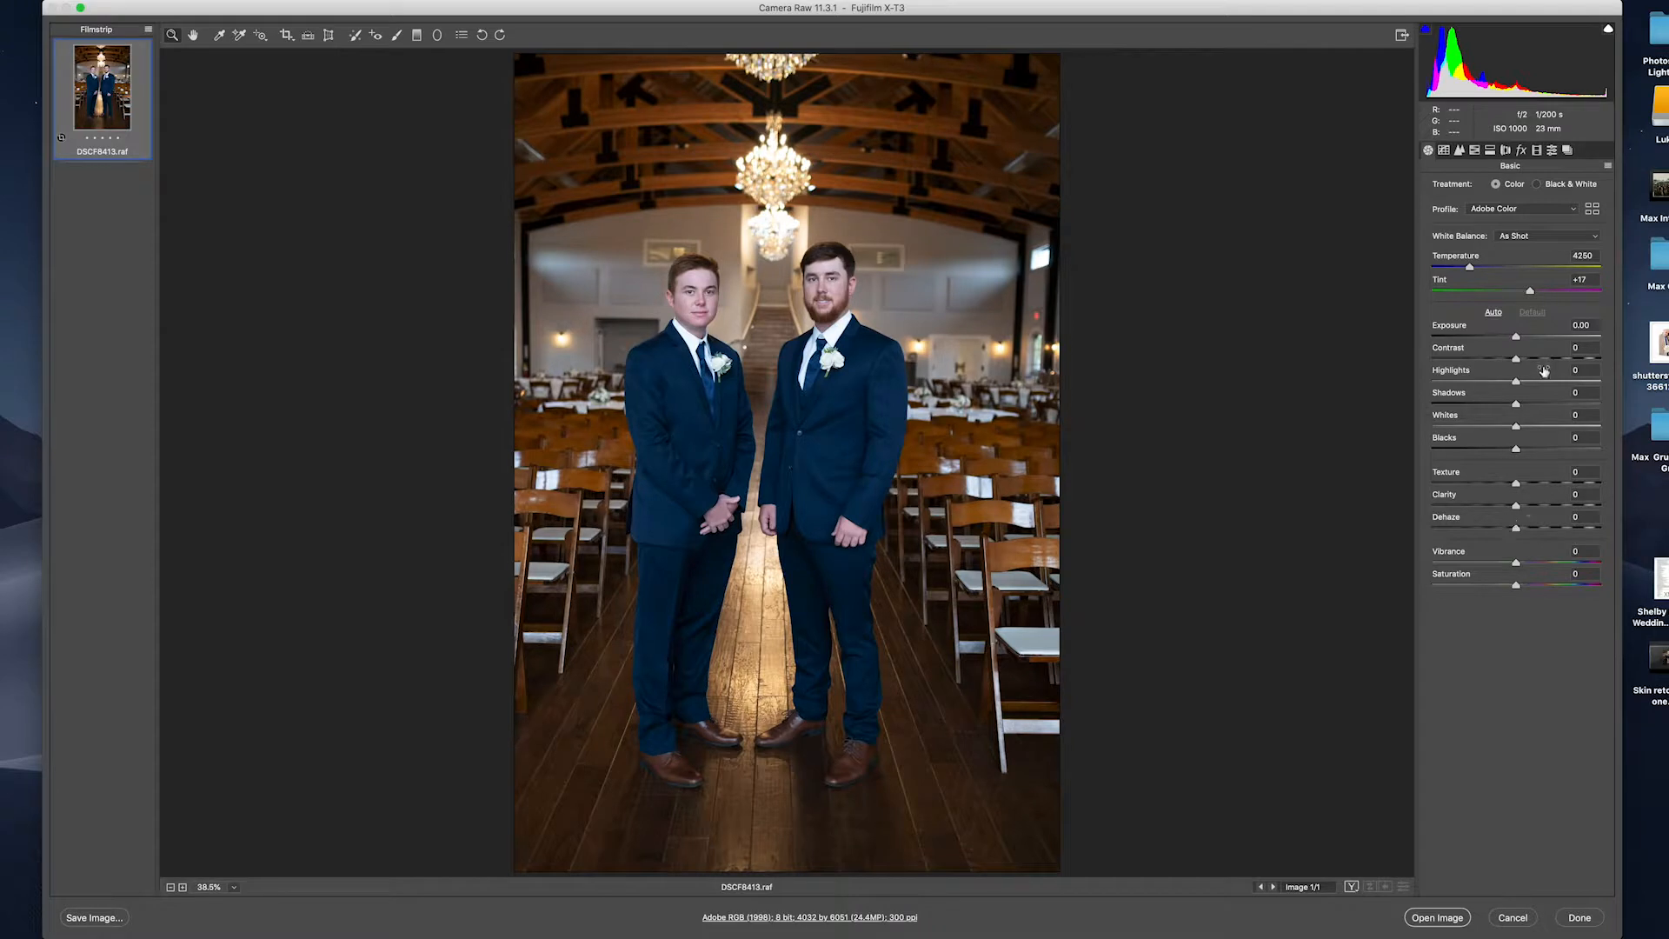
In the Basic panel, set Shadows to -19, Highlights to +20 and Temperature to 4700.
mouse_move(1516, 405)
mouse_down()
mouse_move(1500, 406)
mouse_move(1533, 384)
mouse_up()
drag(1470, 267, 1483, 269)
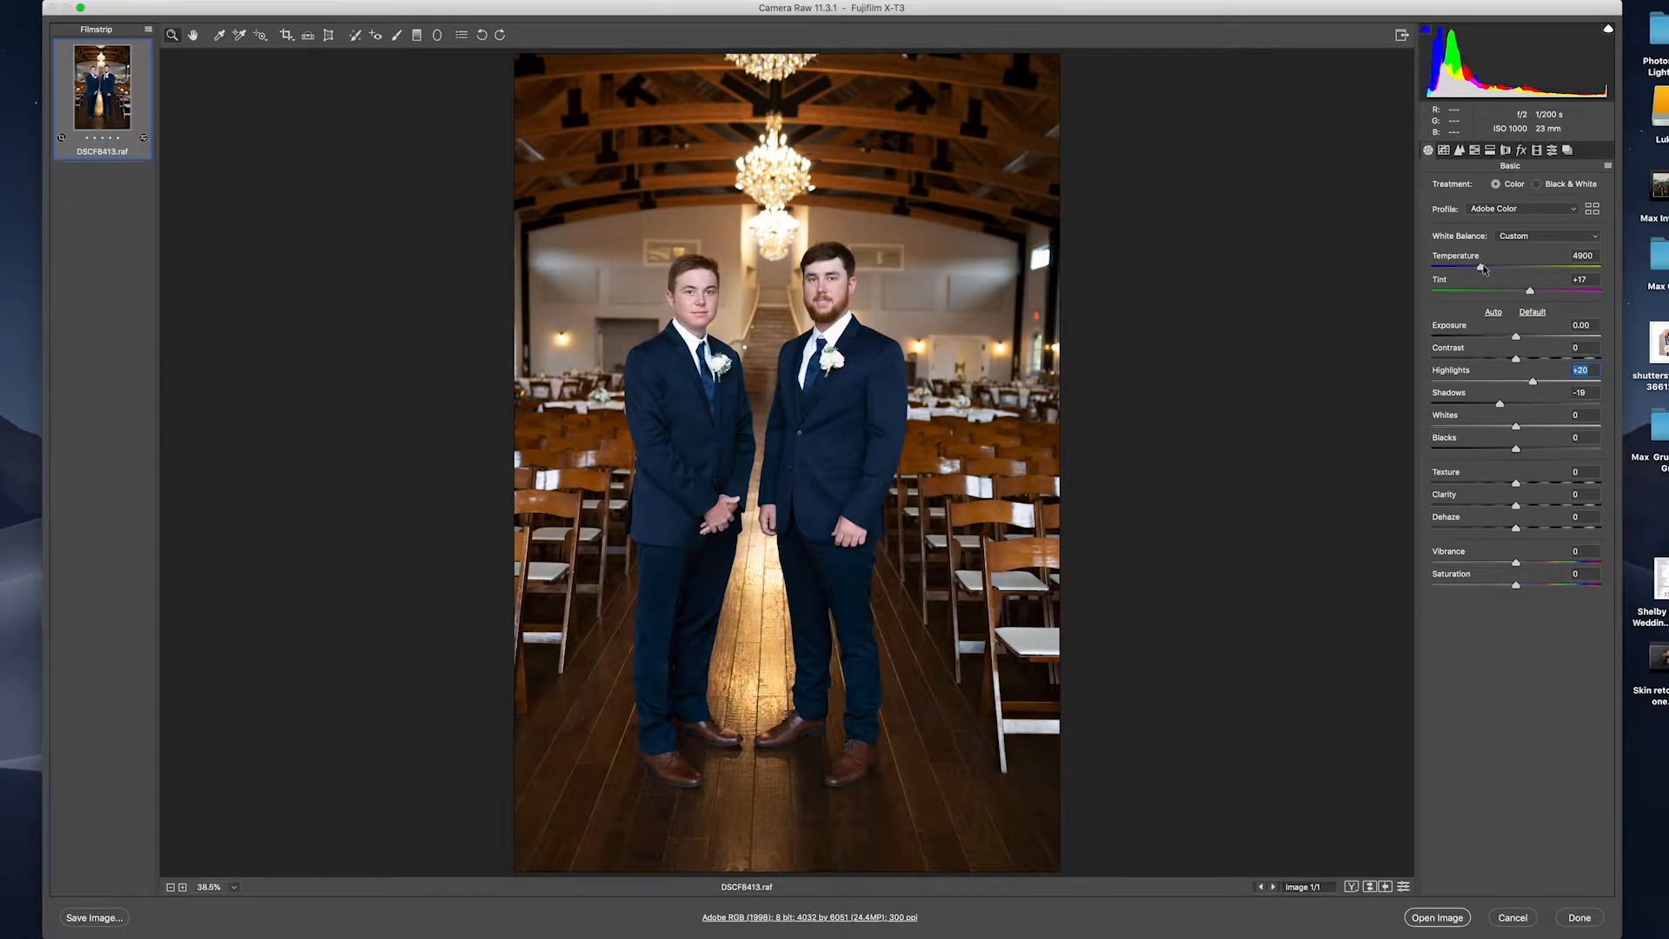
drag(1482, 265, 1480, 266)
Apply the CLASSIC CHROME profile from Camera Matching and warm Temperature to 5150.
click(1498, 211)
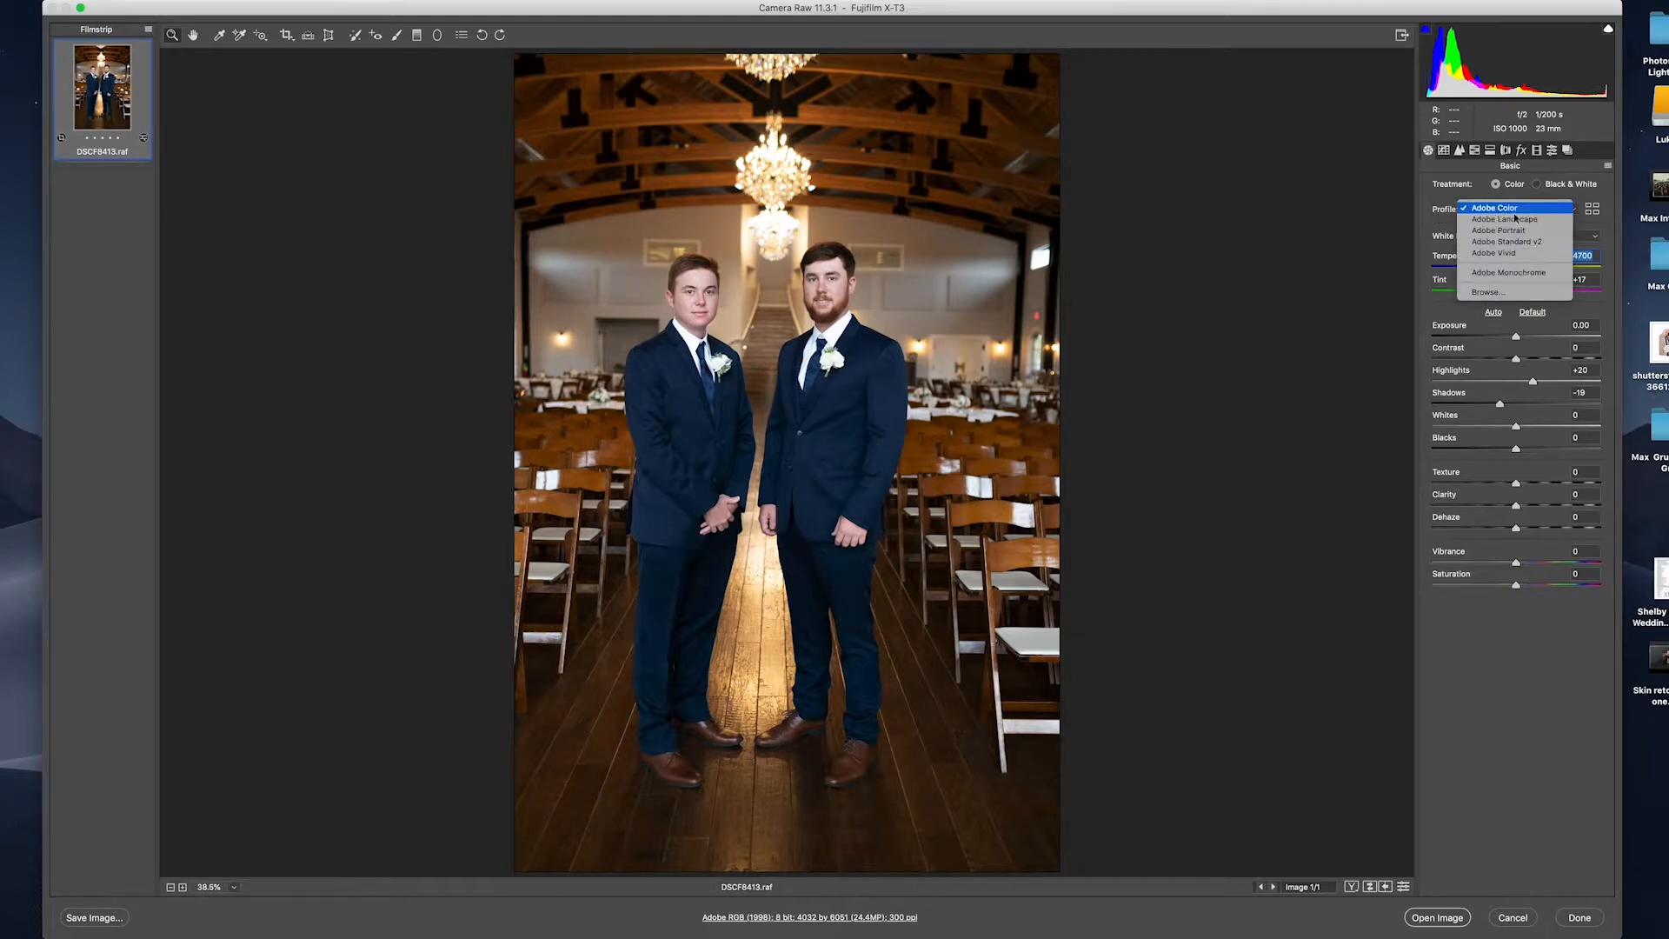
click(1505, 293)
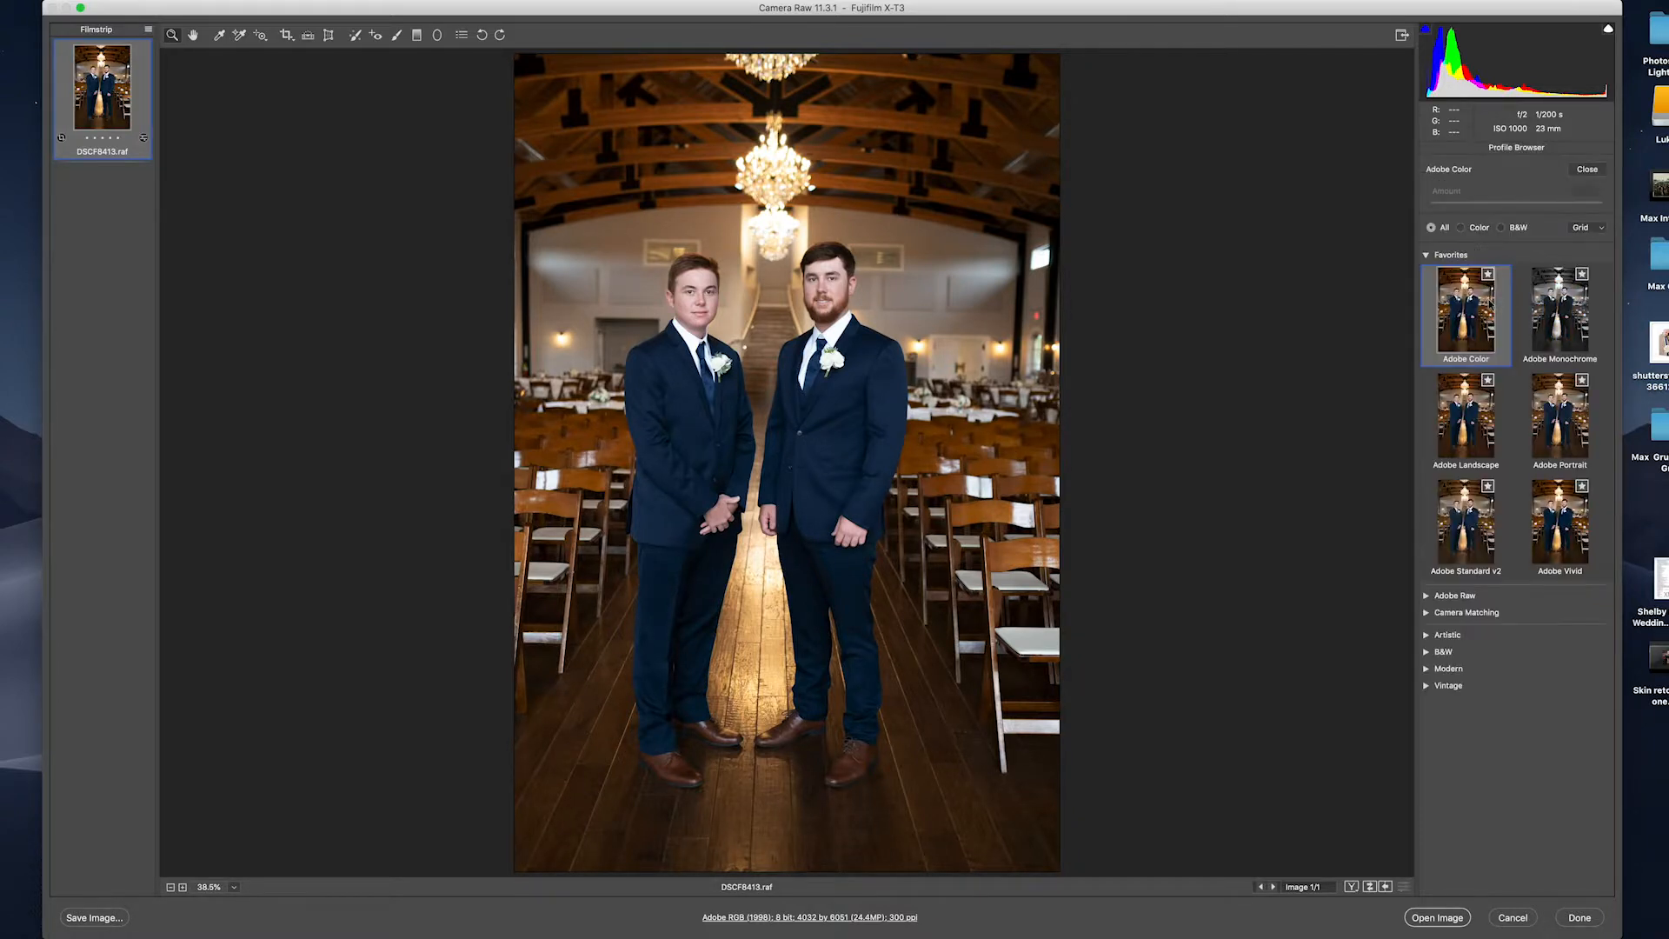
click(1429, 614)
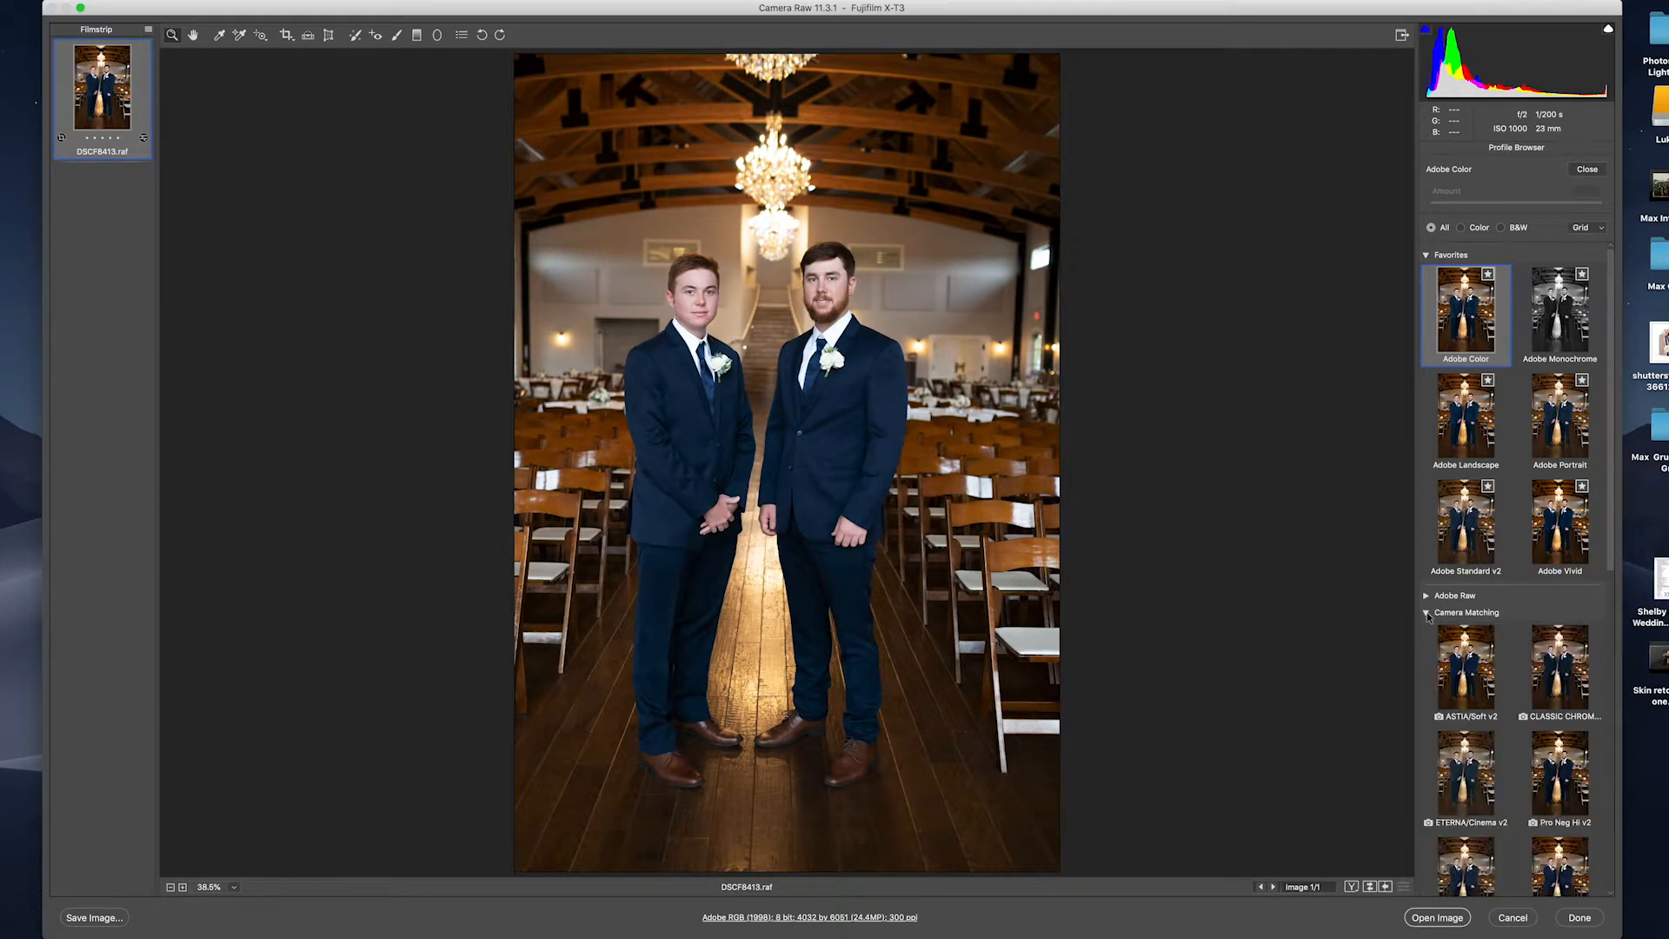
click(1562, 683)
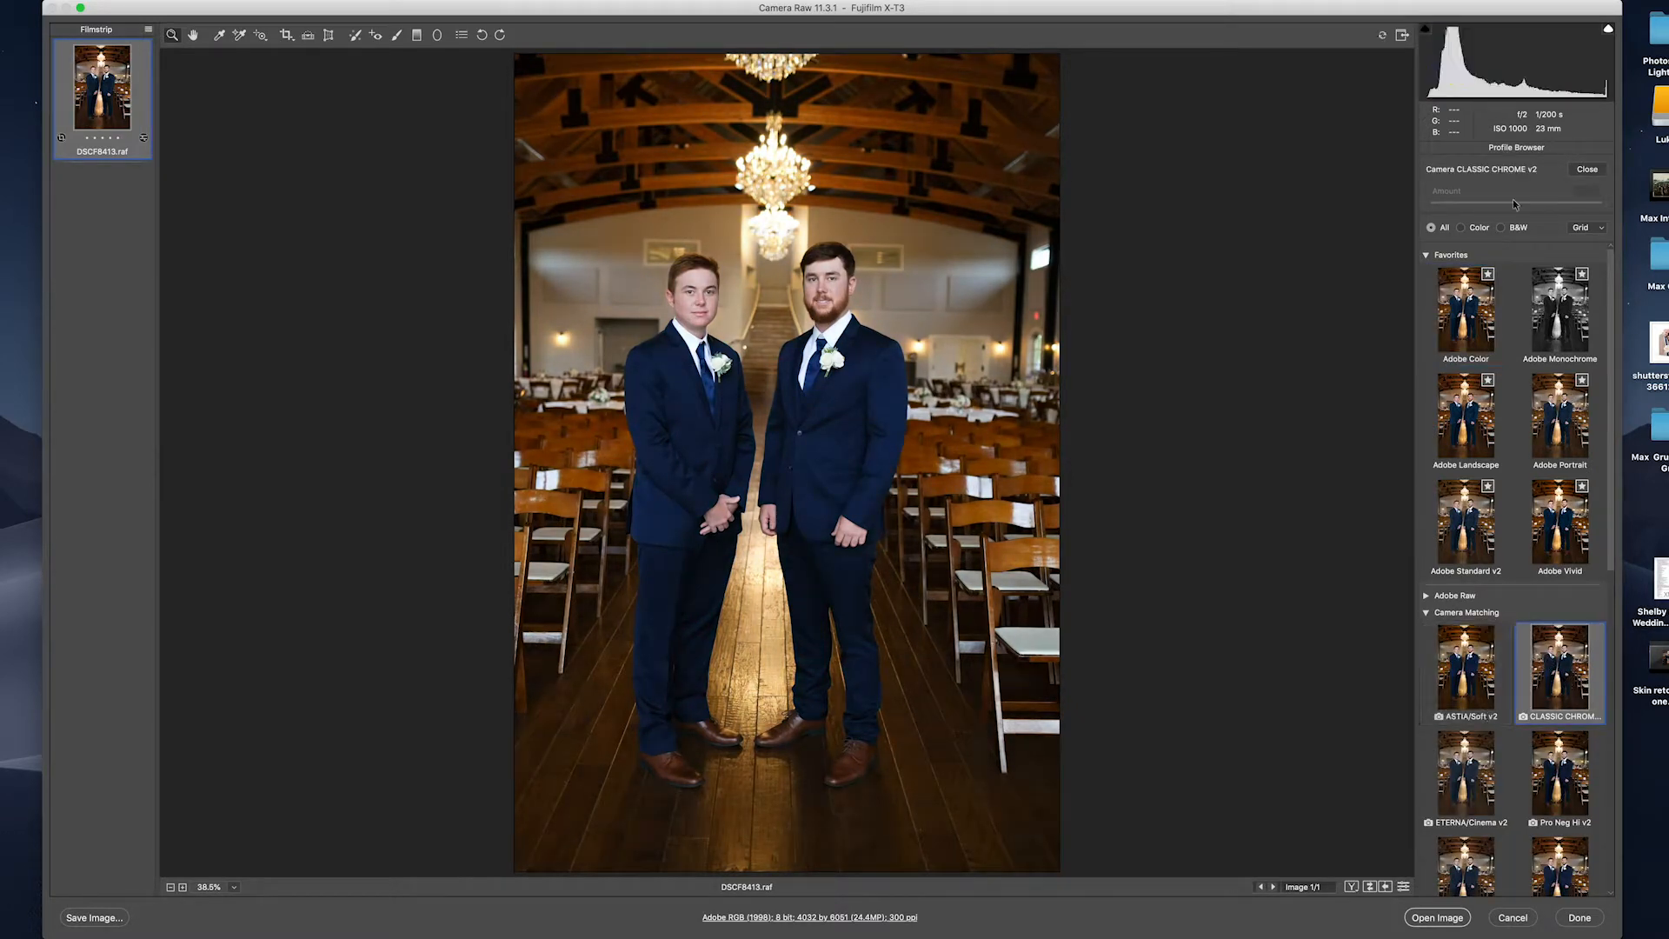
click(1600, 169)
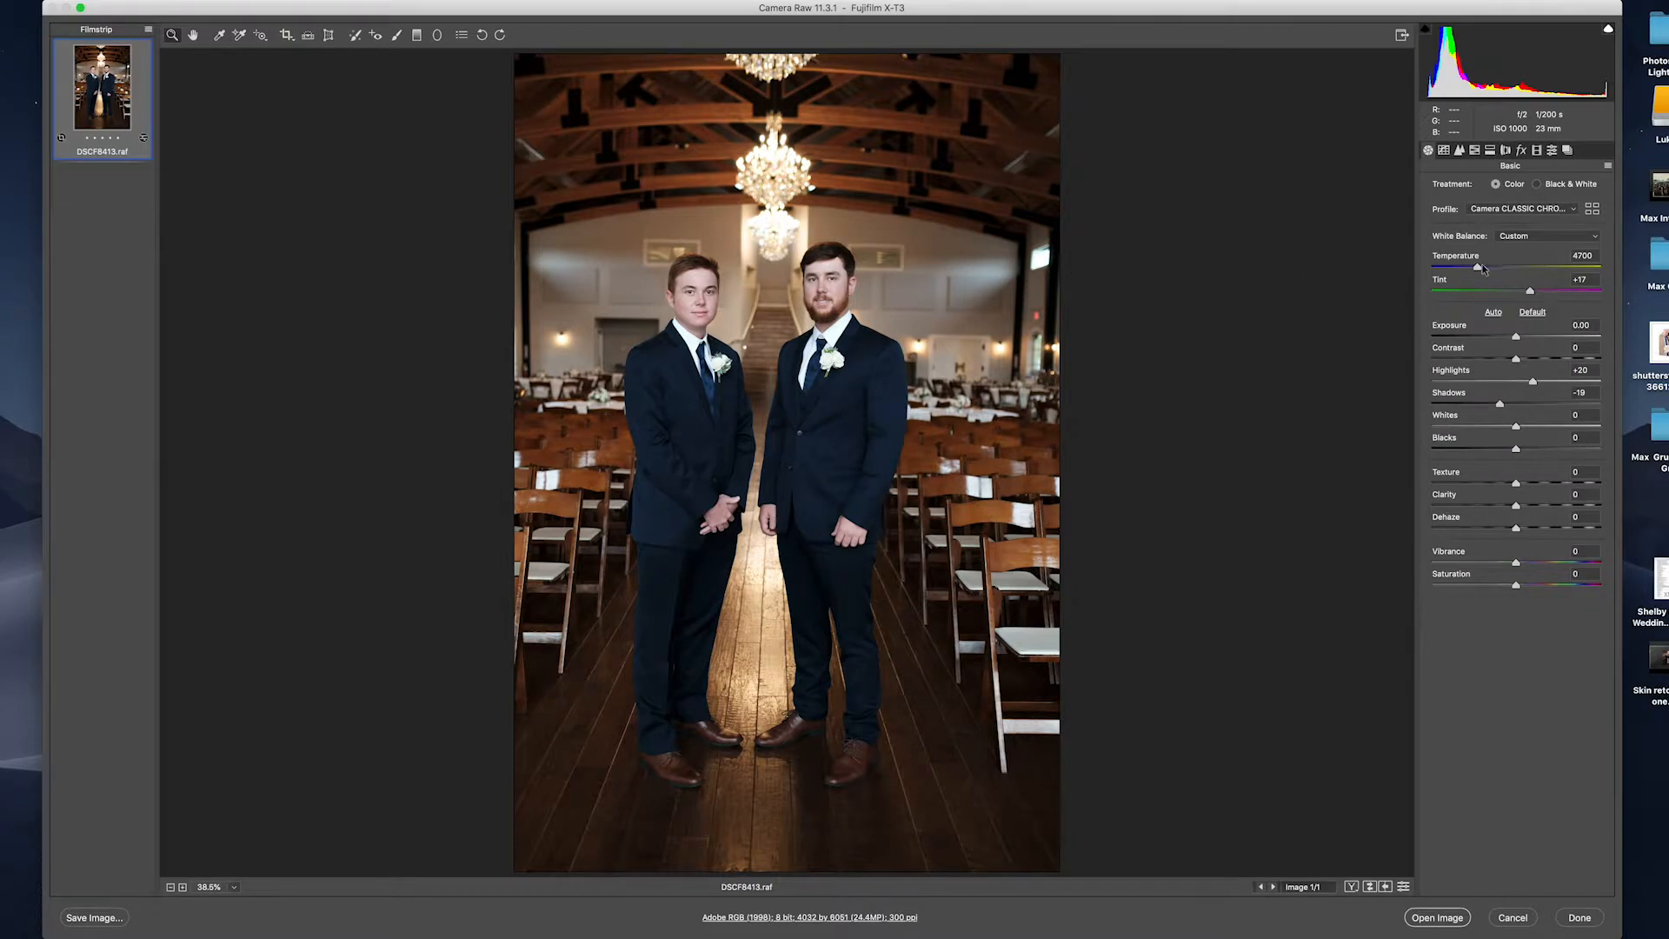
drag(1479, 271, 1485, 270)
Tighten the crop around the groomsmen to 3770 by 5884 and deepen Shadows.
click(287, 34)
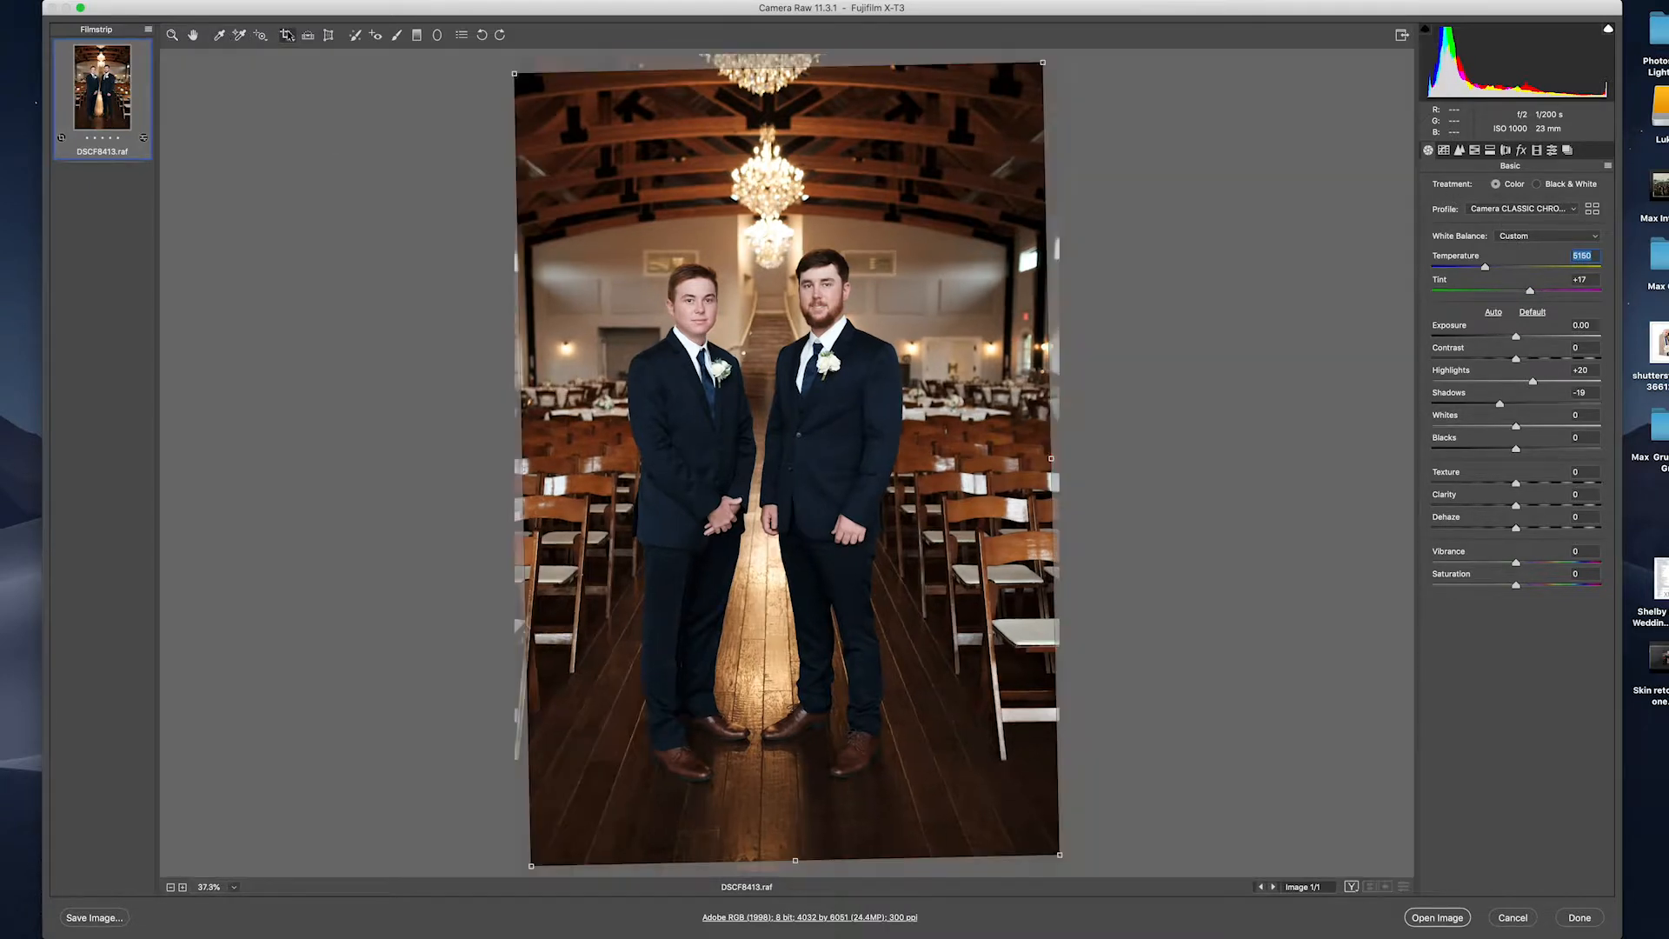
drag(1057, 854, 1031, 842)
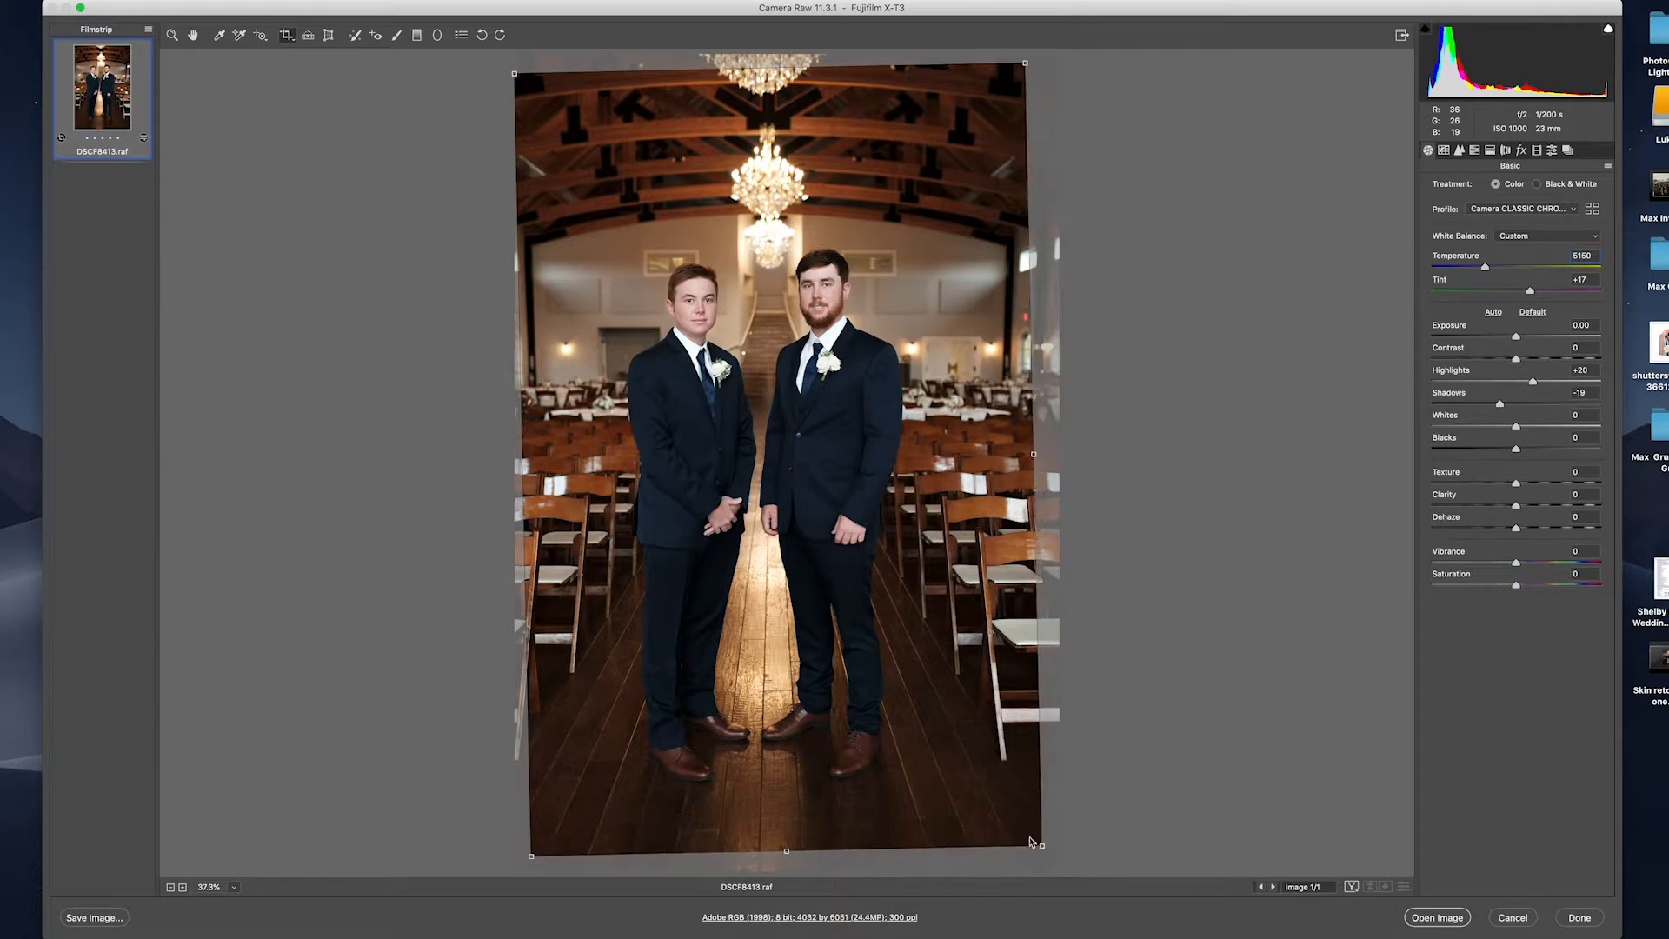
key(Return)
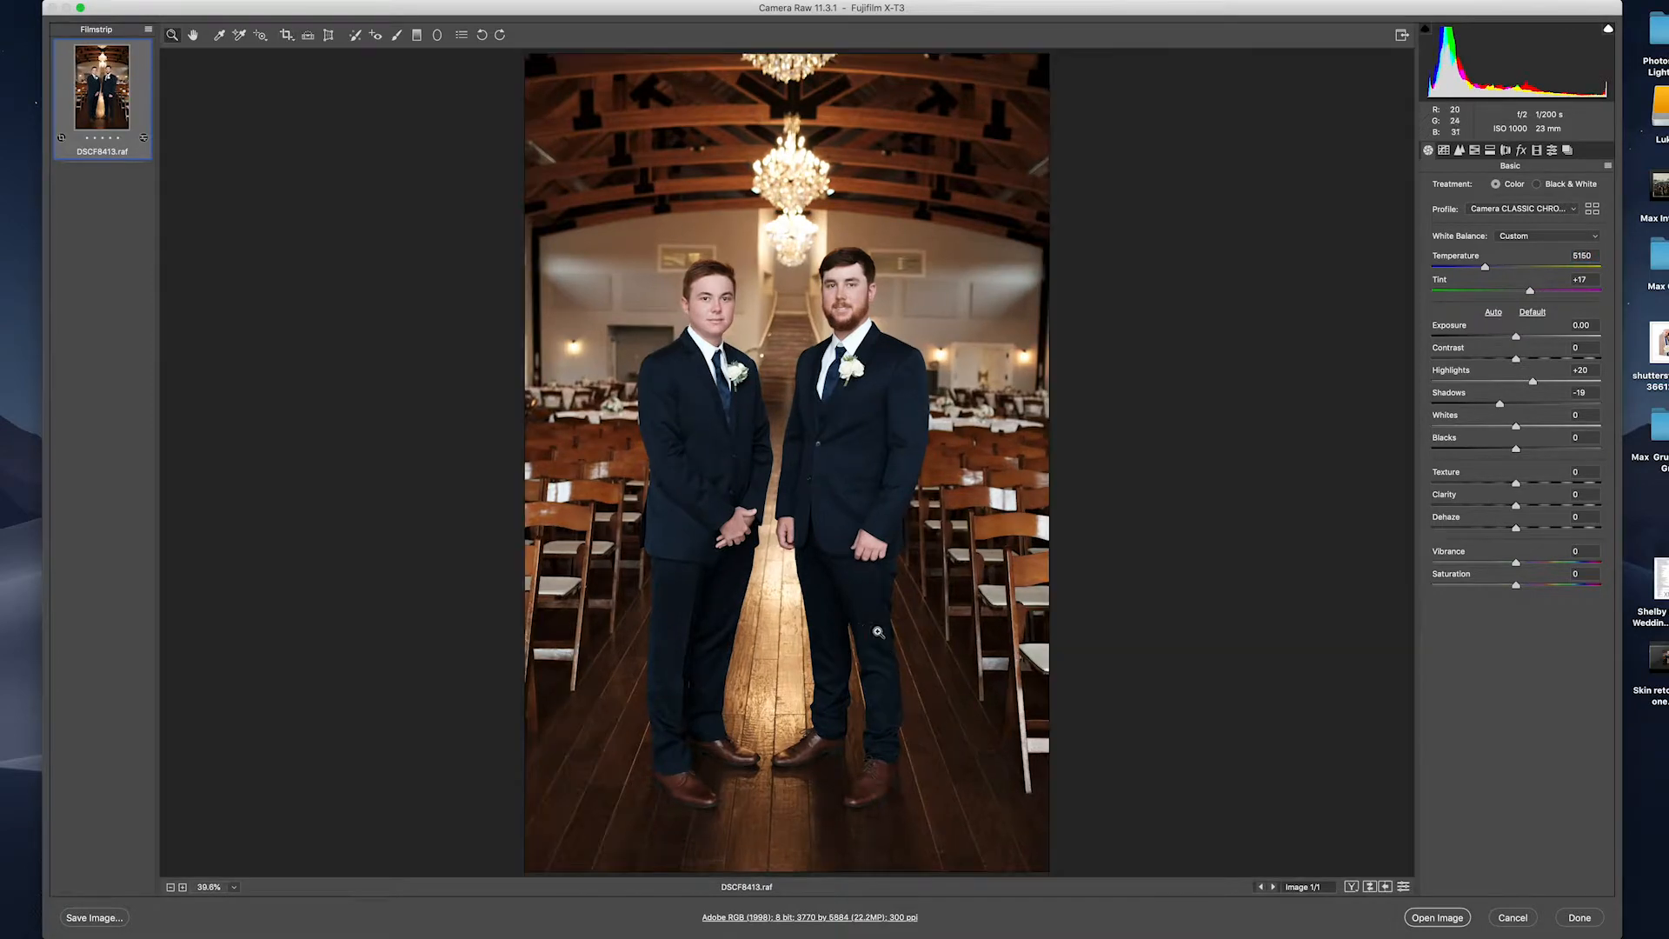
drag(1500, 404, 1529, 509)
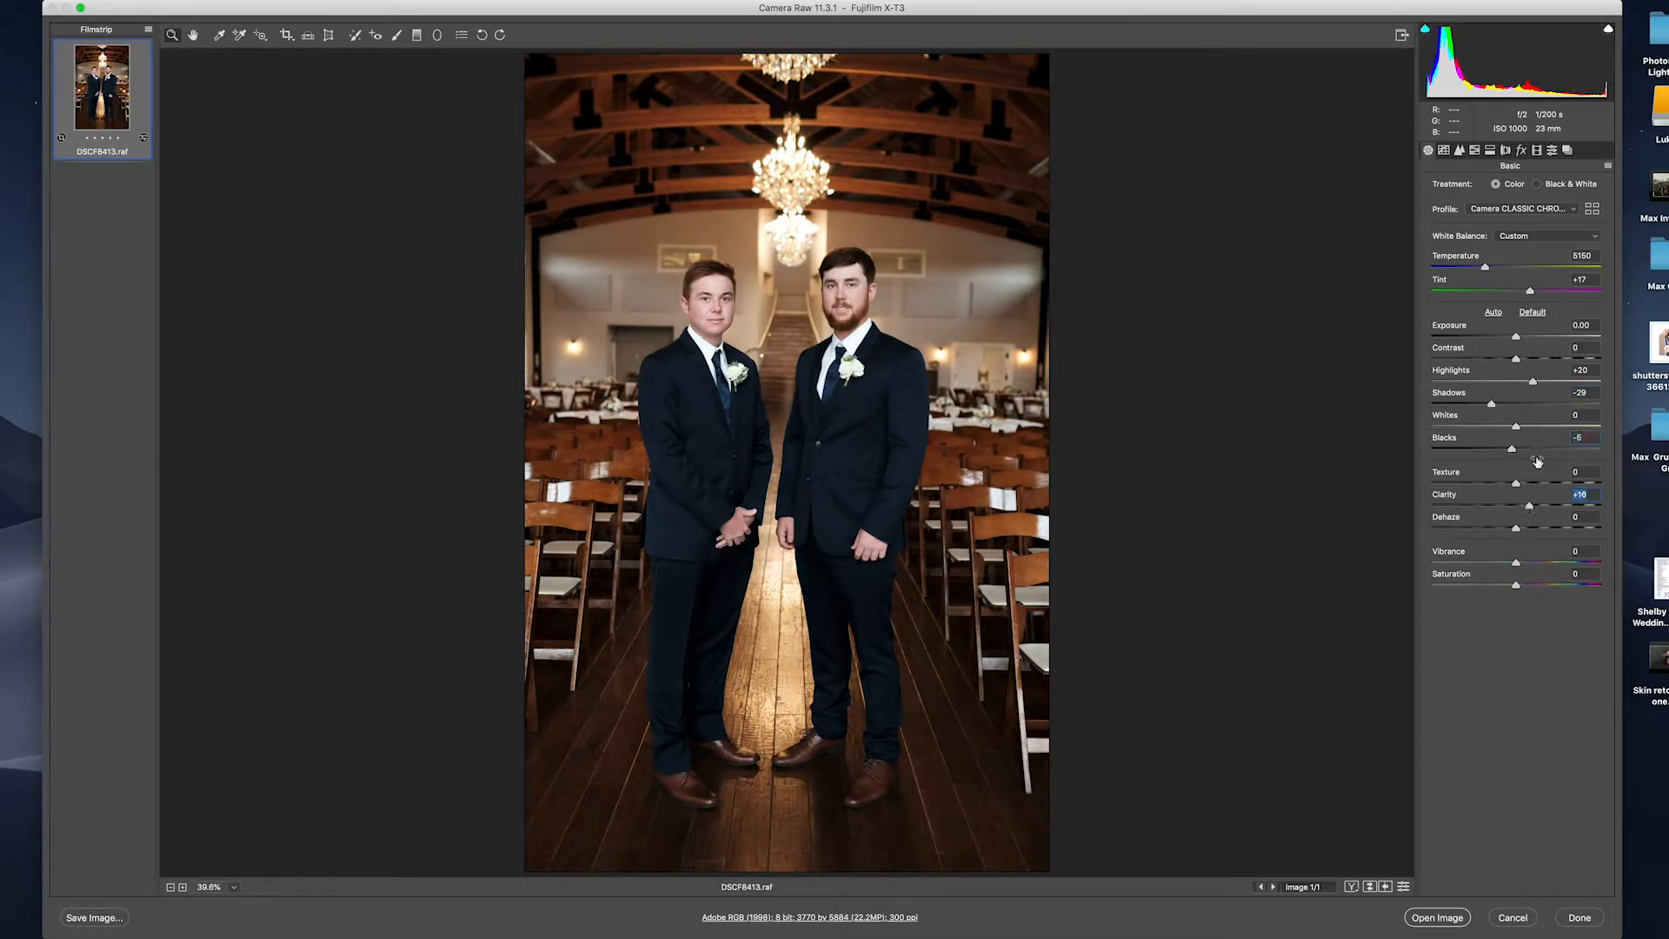
Bring up the Tone Curve adjustments.
click(1460, 151)
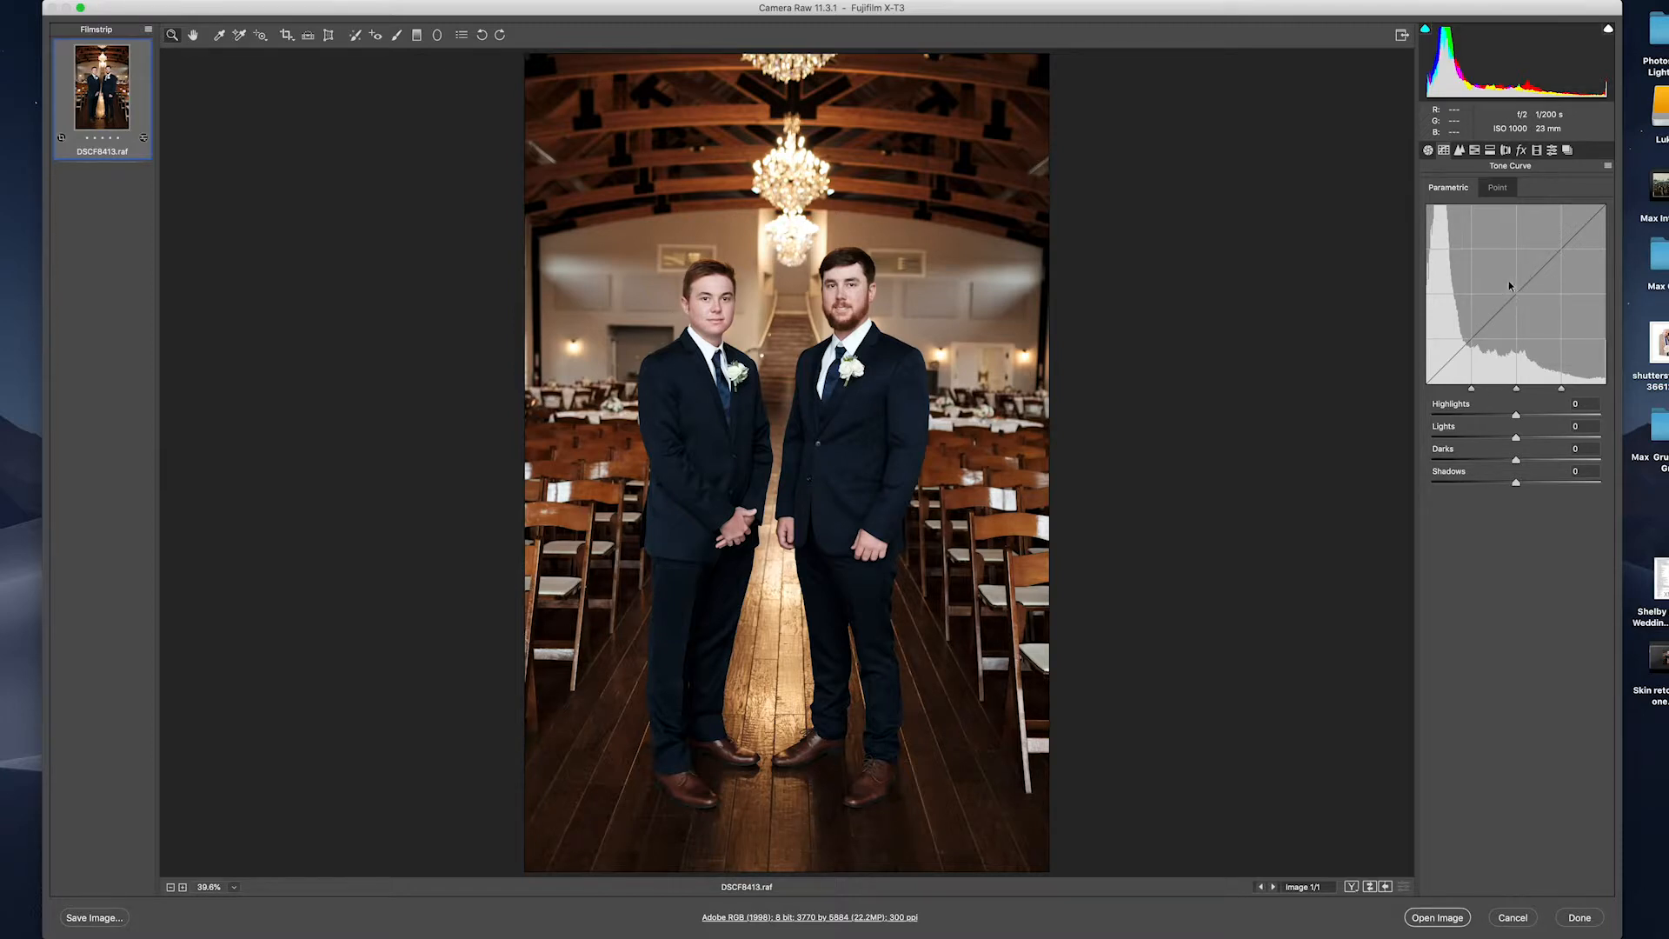
Try a Highlights tweak on the parametric tone curve, then set it back to 0.
mouse_move(1524, 415)
mouse_down()
mouse_move(1492, 416)
mouse_move(1574, 406)
mouse_move(1478, 415)
mouse_move(1514, 415)
mouse_up()
click(1588, 403)
text(0)
Add a trial point on the point curve, delete it, and show the Detail settings.
click(1500, 190)
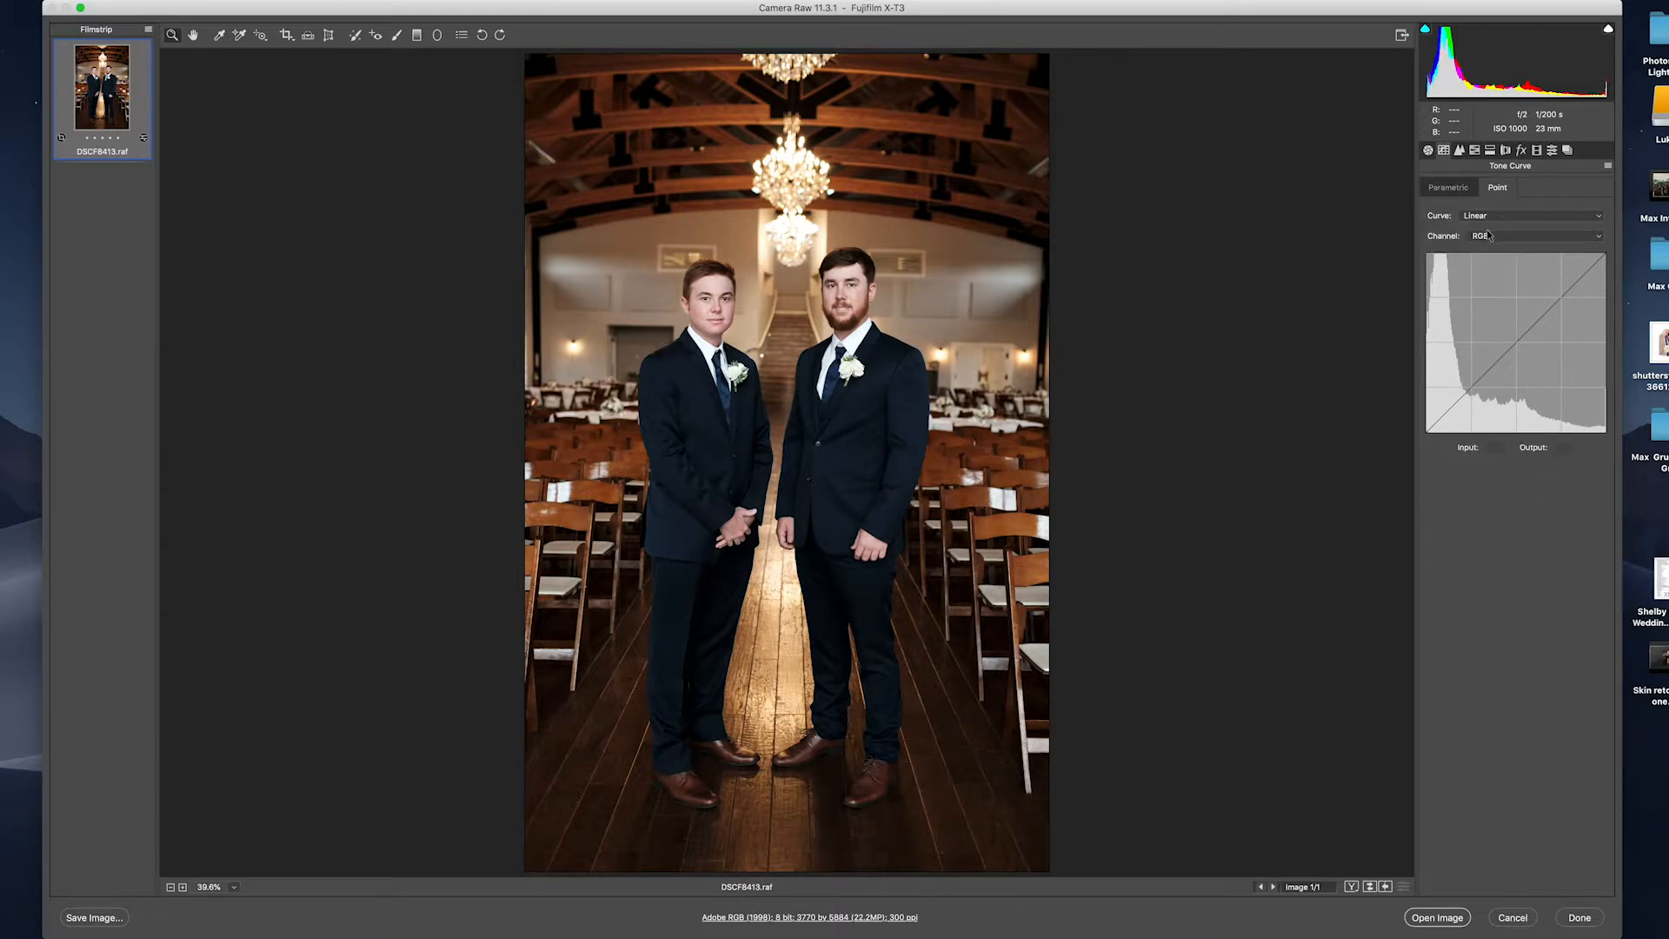
mouse_move(1520, 342)
mouse_down()
mouse_move(1502, 328)
mouse_move(1528, 358)
mouse_move(1517, 341)
mouse_up()
key(Delete)
click(1462, 151)
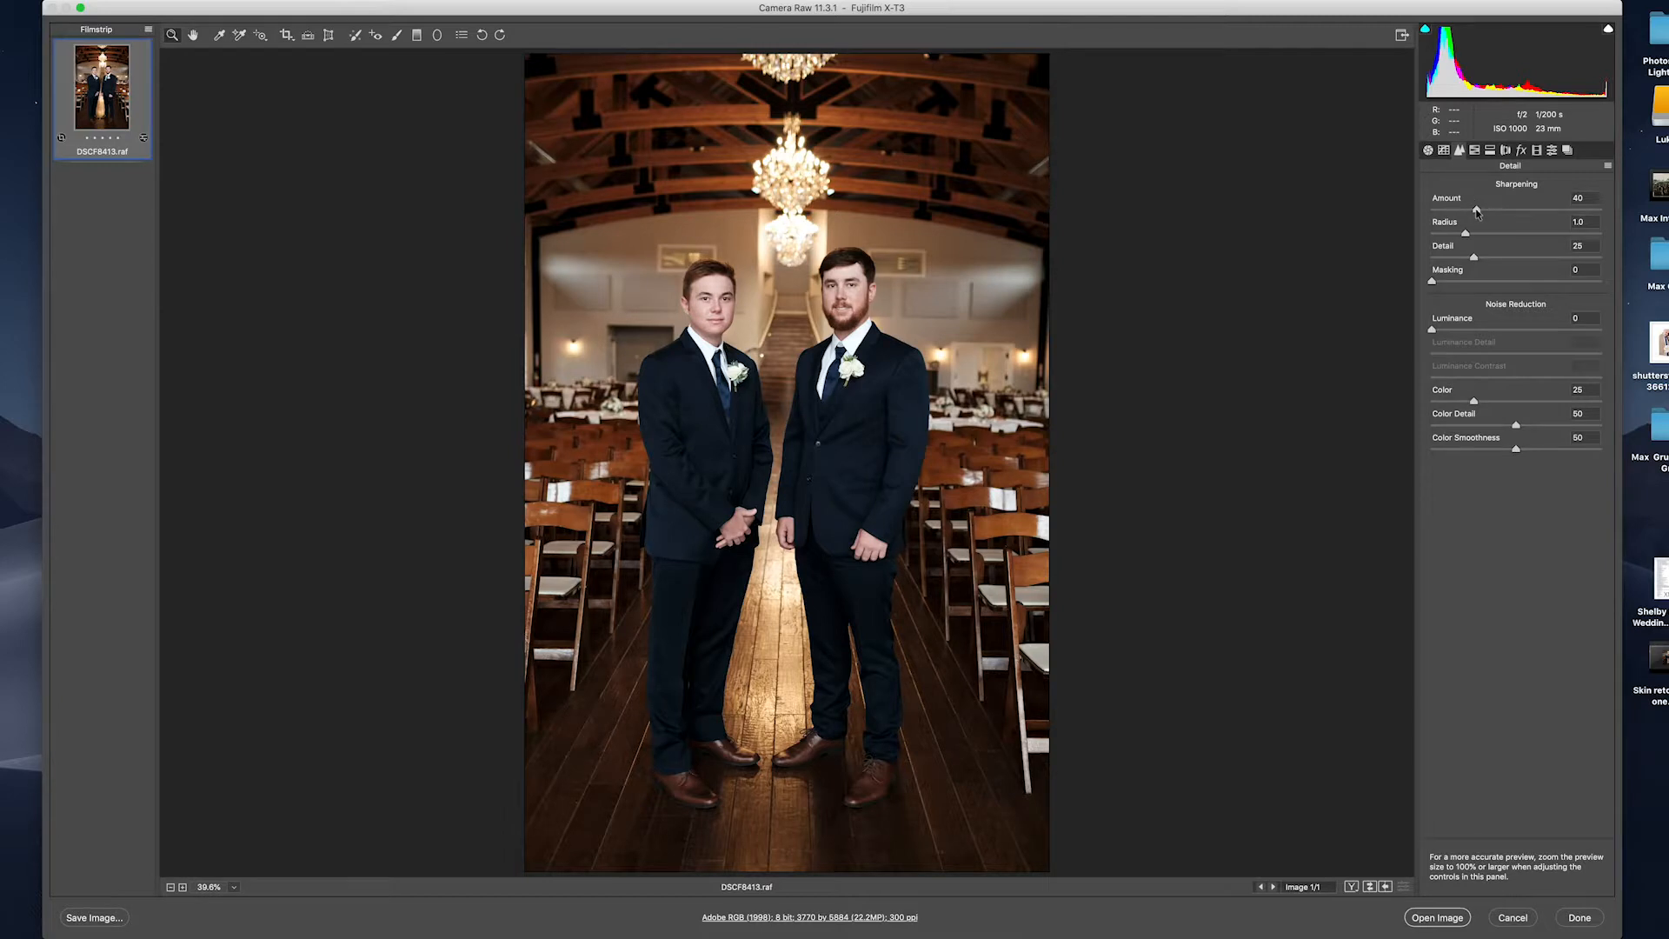
Raise Sharpening Amount from 40 to about 51.
mouse_move(1476, 212)
mouse_down()
mouse_move(1570, 214)
mouse_move(1491, 216)
mouse_up()
Shift the Reds hue to -28 in HSL, then show the Split Toning controls.
click(1476, 151)
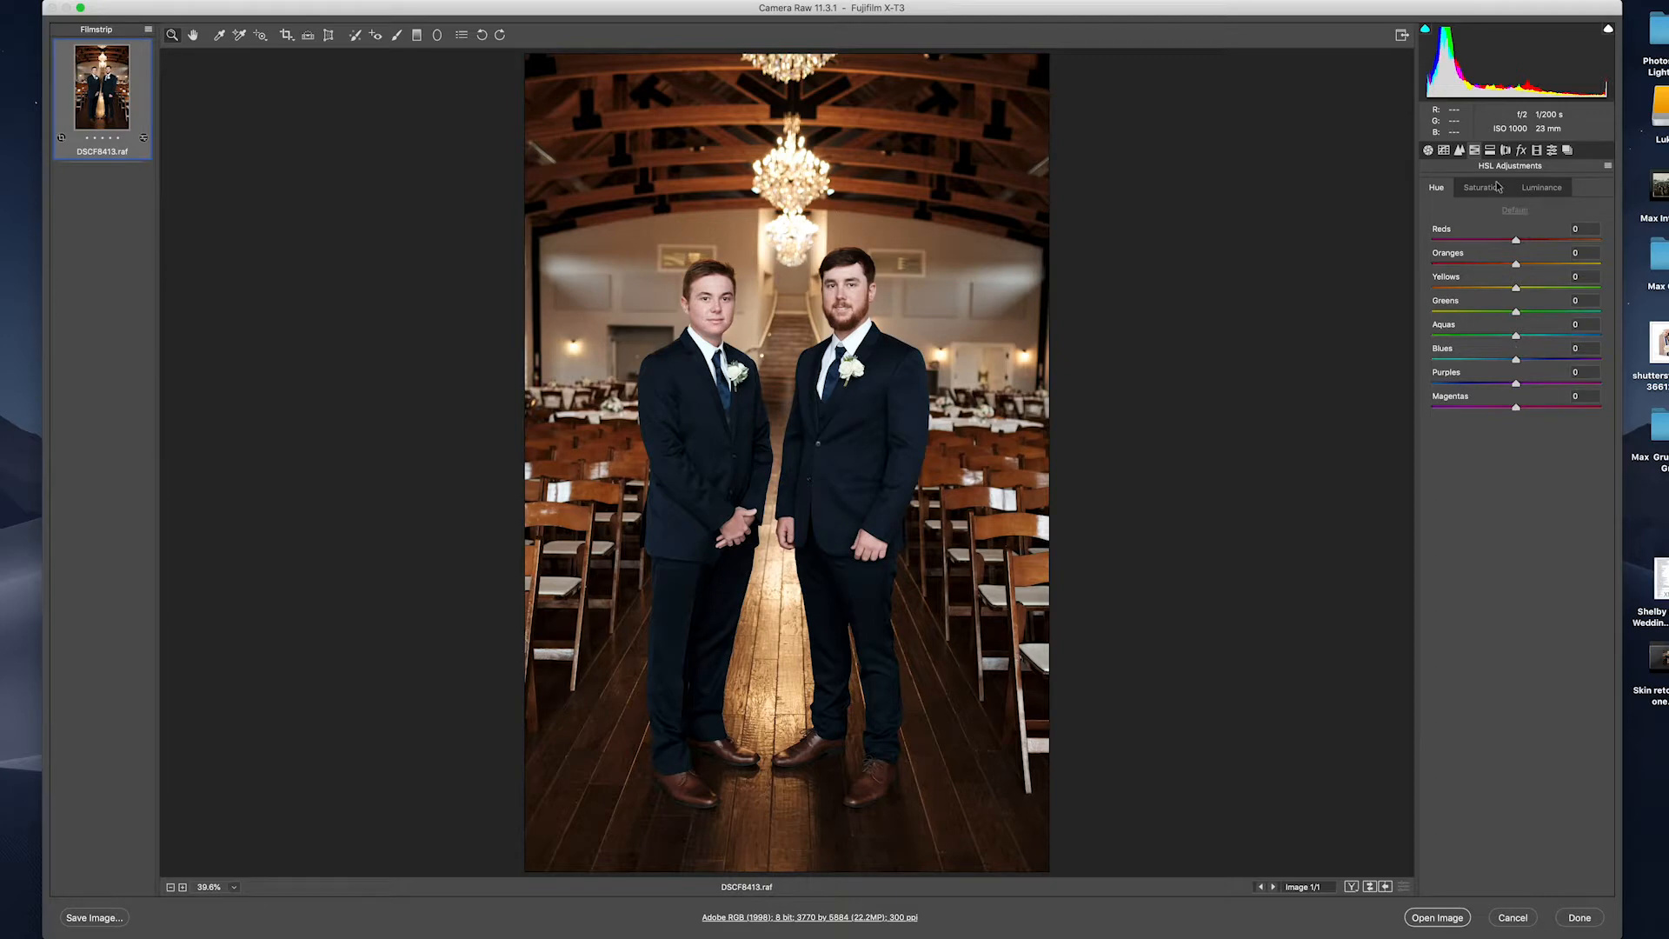
drag(1516, 240, 1492, 242)
click(1491, 150)
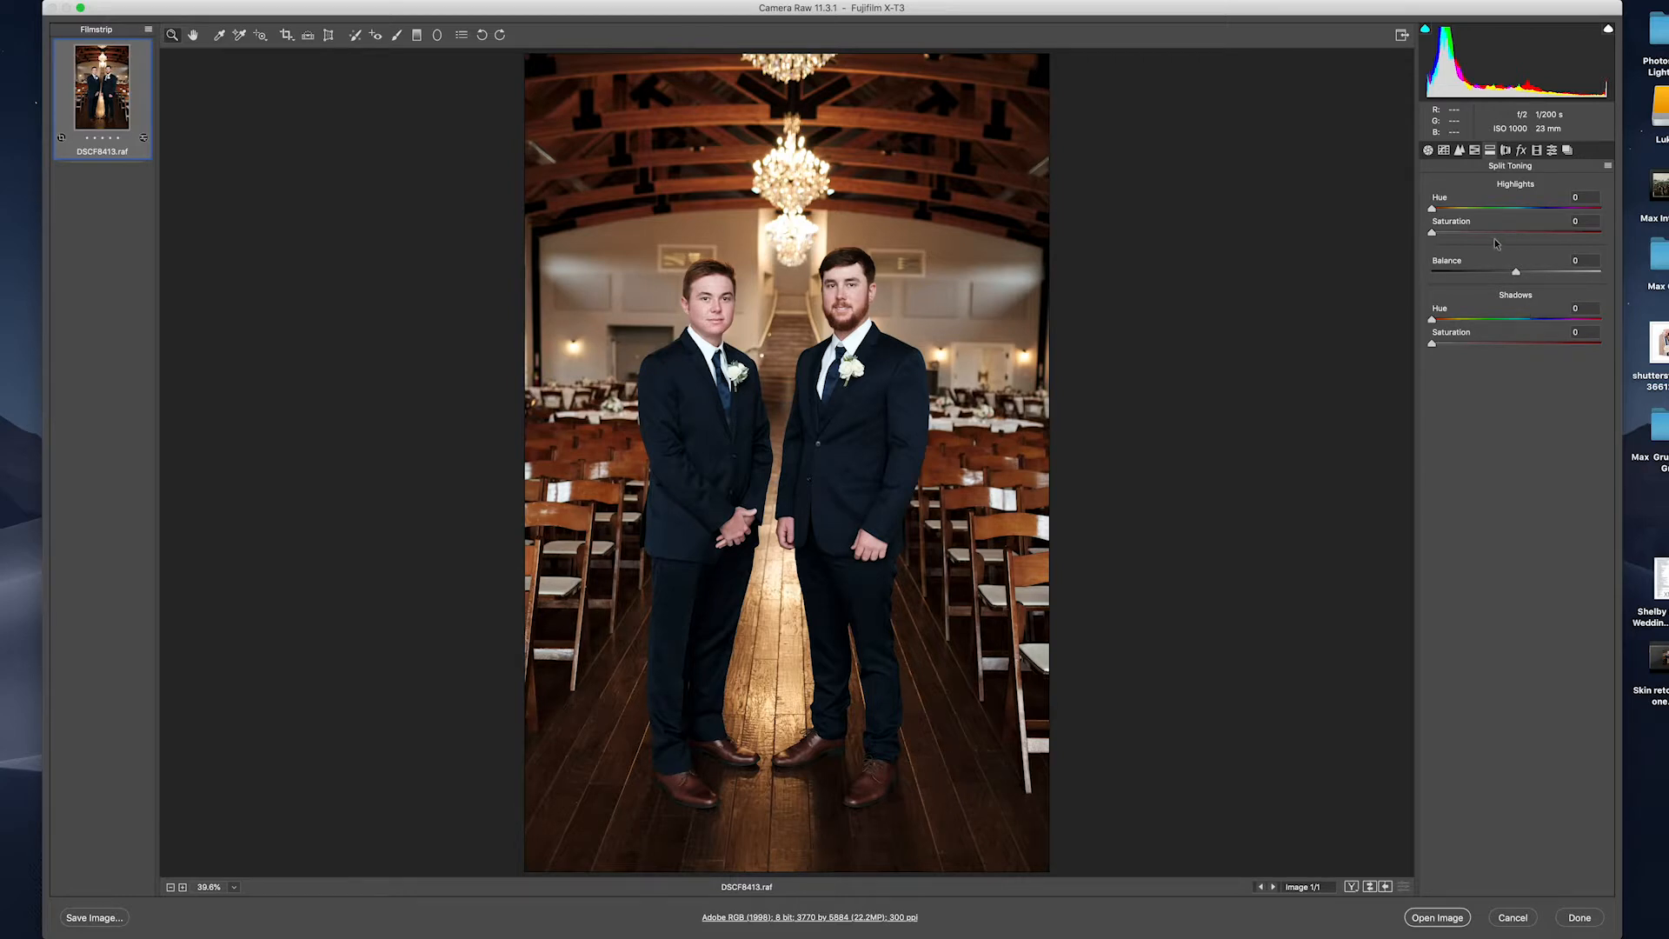
Try a split tone: highlight hue 207, warm red shadows, balance toward shadows.
drag(1441, 209, 1506, 232)
drag(1460, 319, 1496, 344)
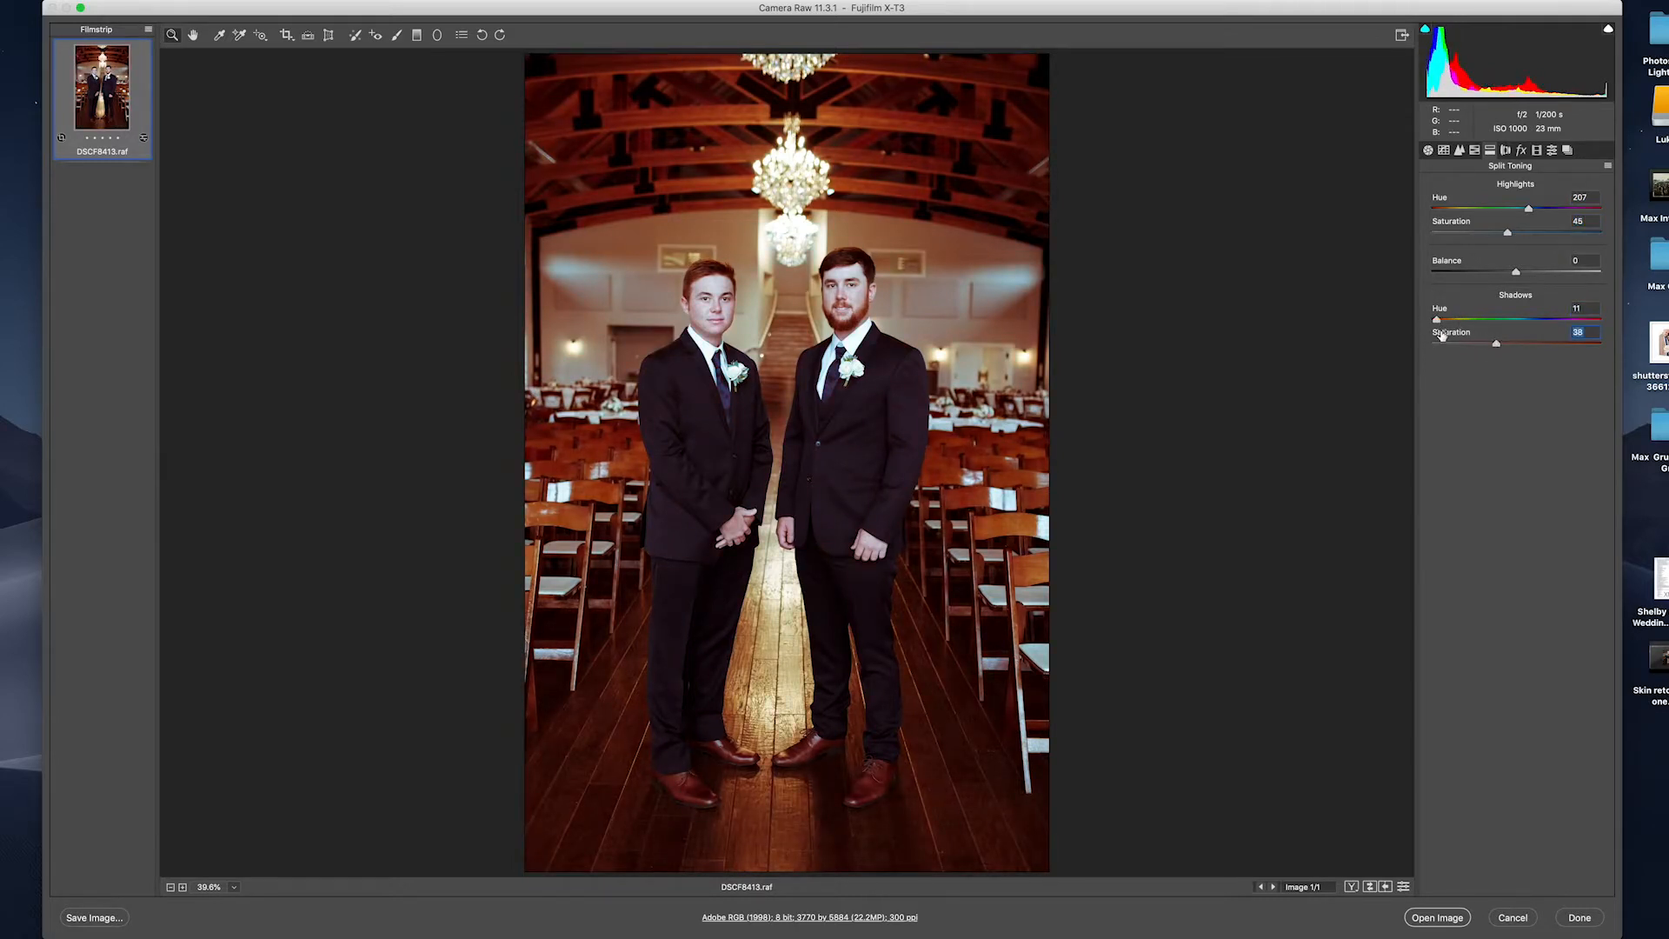
drag(1516, 271, 1432, 276)
Reset the split toning balance and tints to 0, then show Lens Corrections.
double_click(1432, 273)
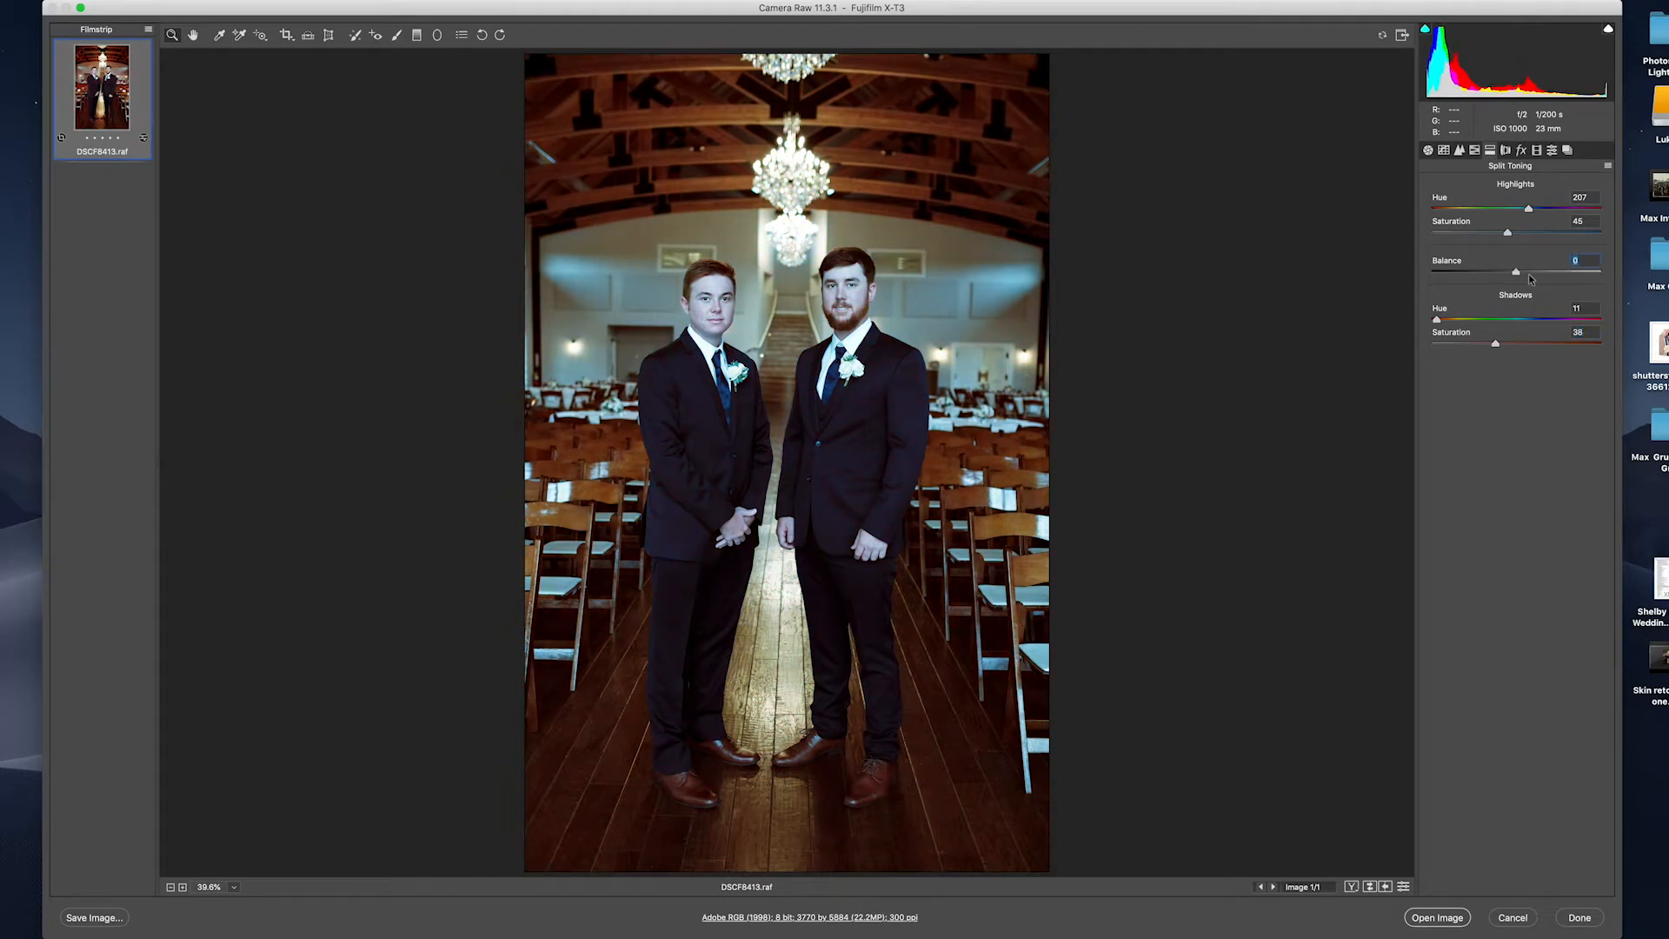
key(super+z)
key(super+z)
key(super+z)
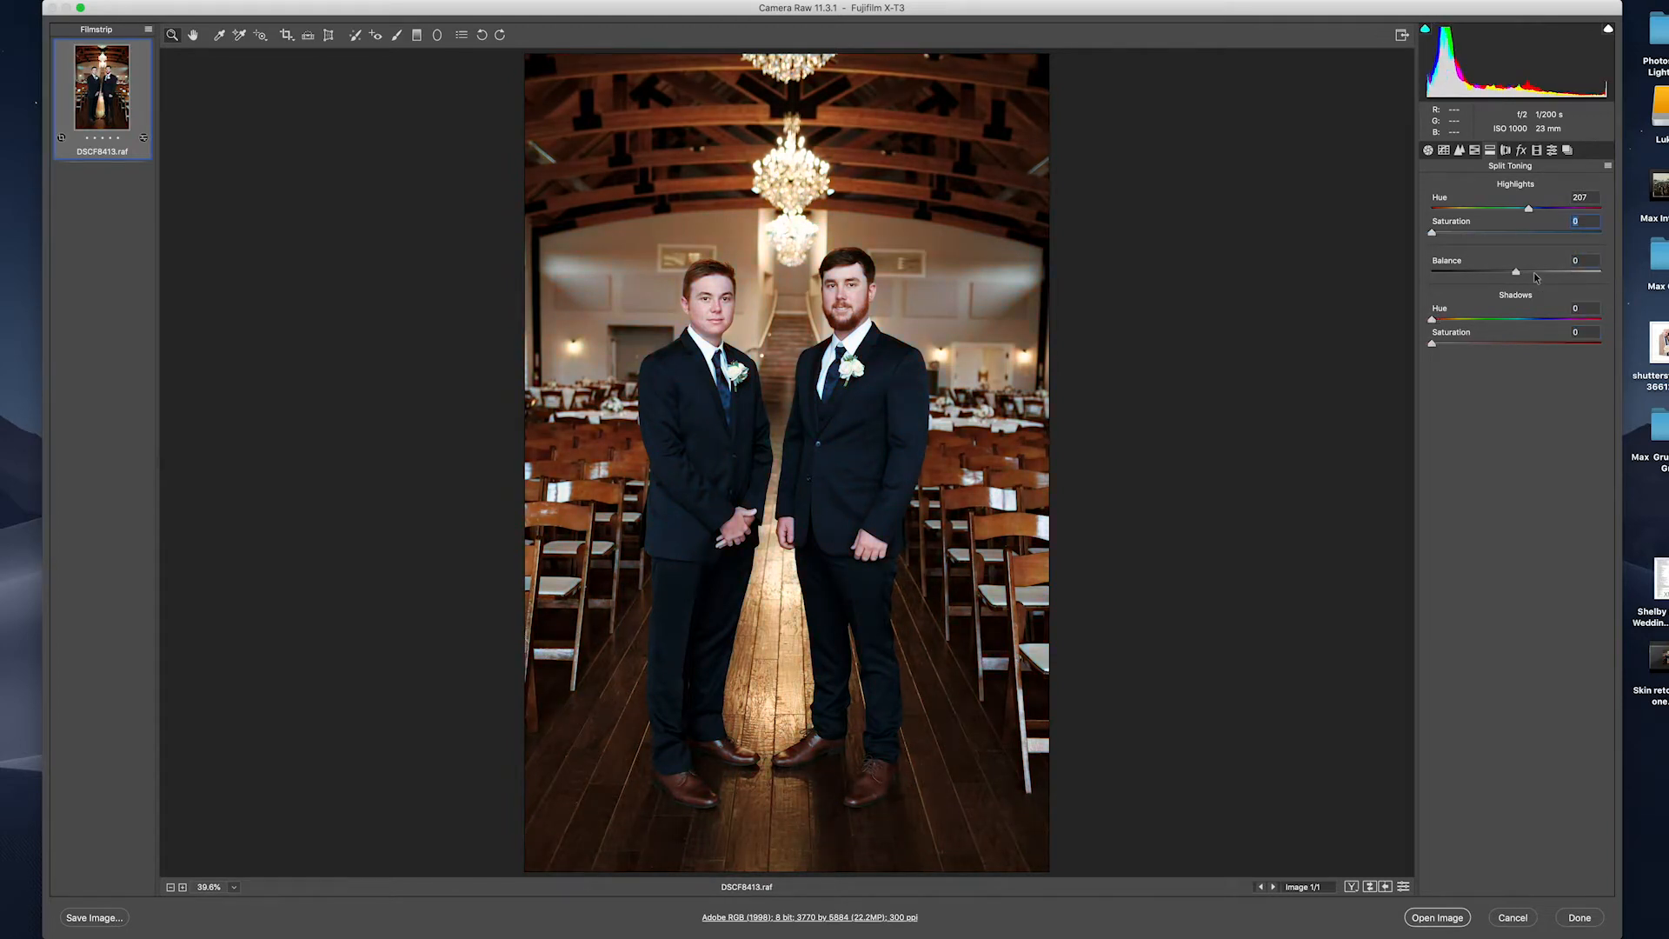
key(super+z)
click(1508, 151)
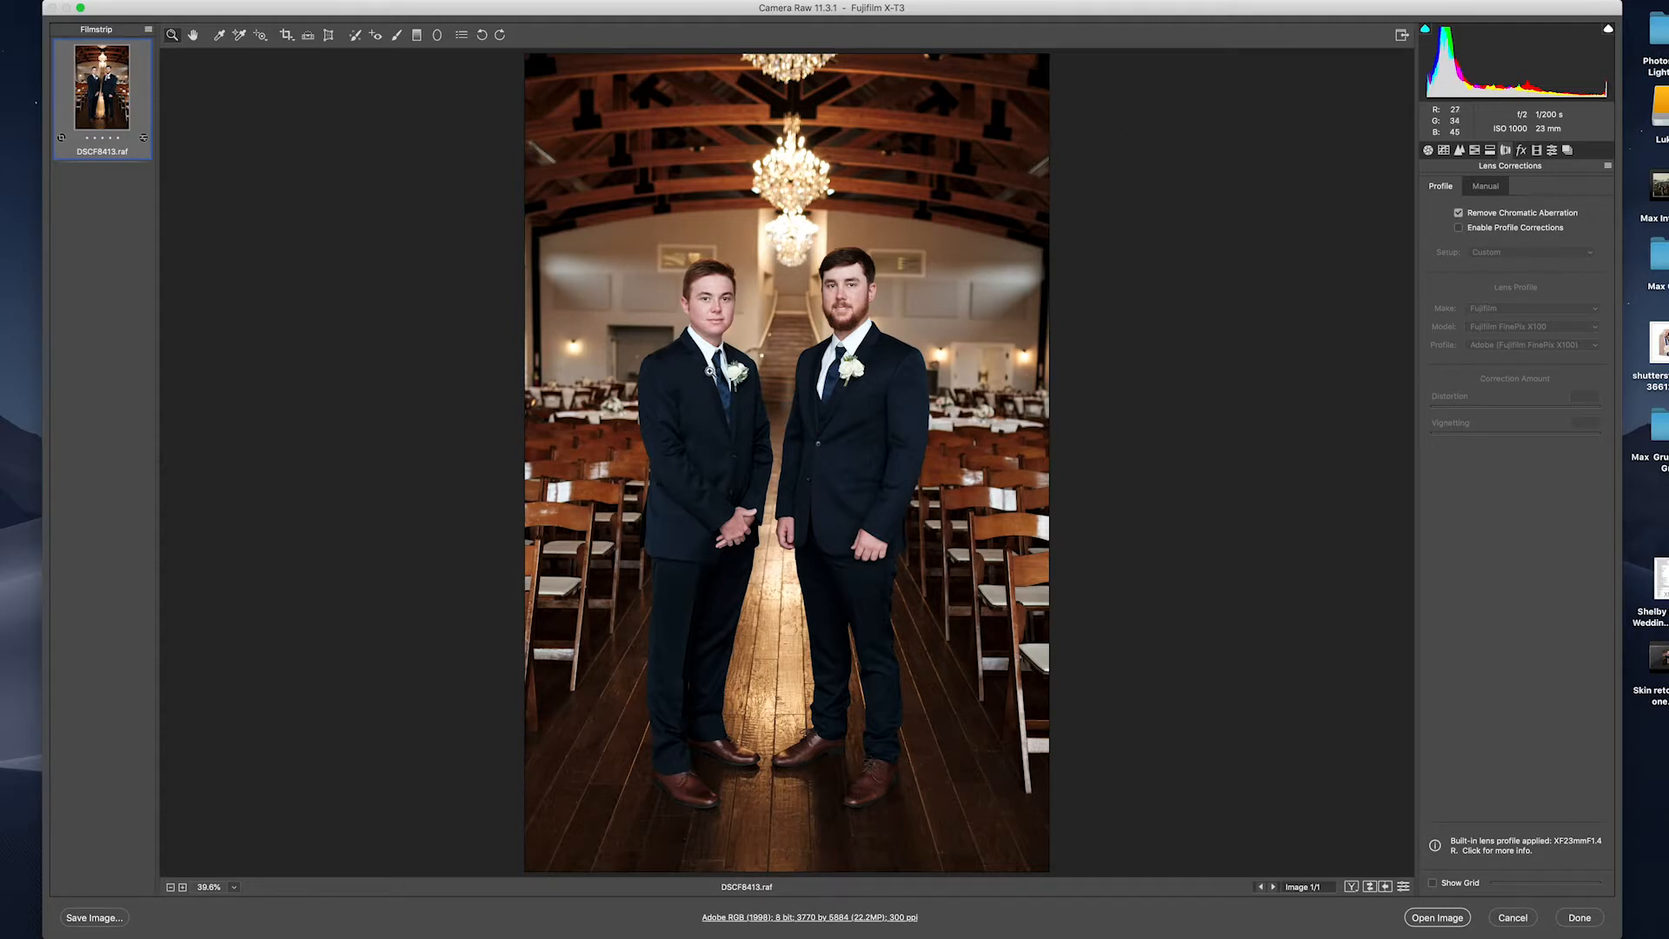
Apply a slight -4 post-crop vignette, then show the Presets panel.
click(1521, 150)
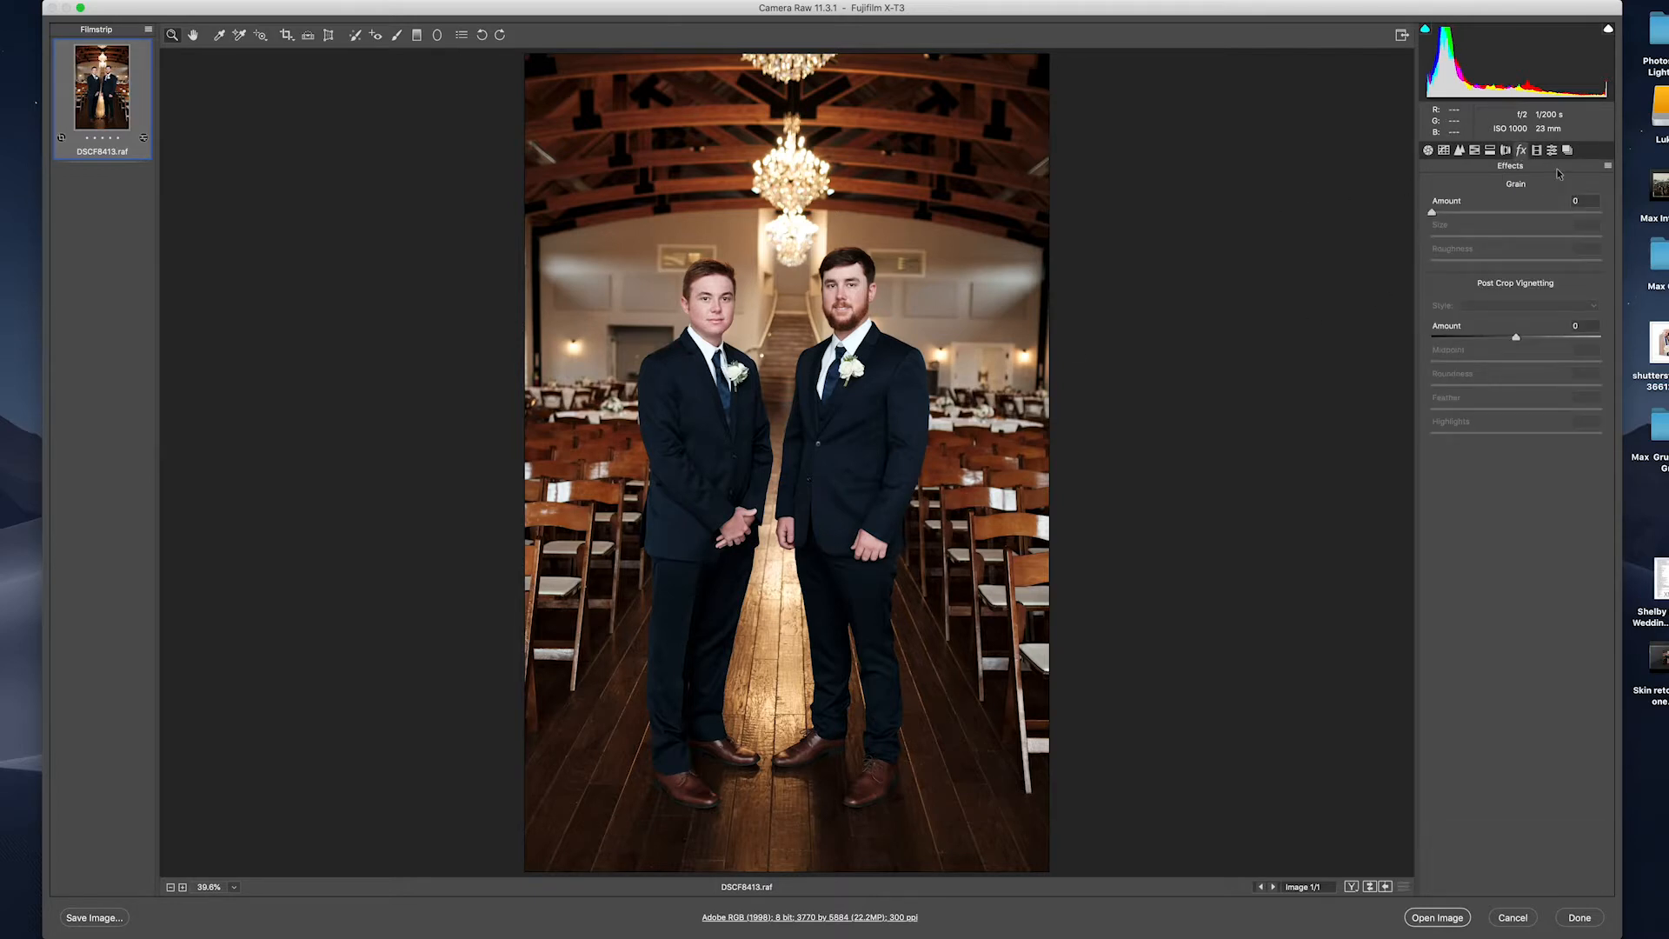
mouse_move(1517, 338)
mouse_down()
mouse_move(1483, 338)
mouse_move(1513, 337)
mouse_up()
click(1552, 151)
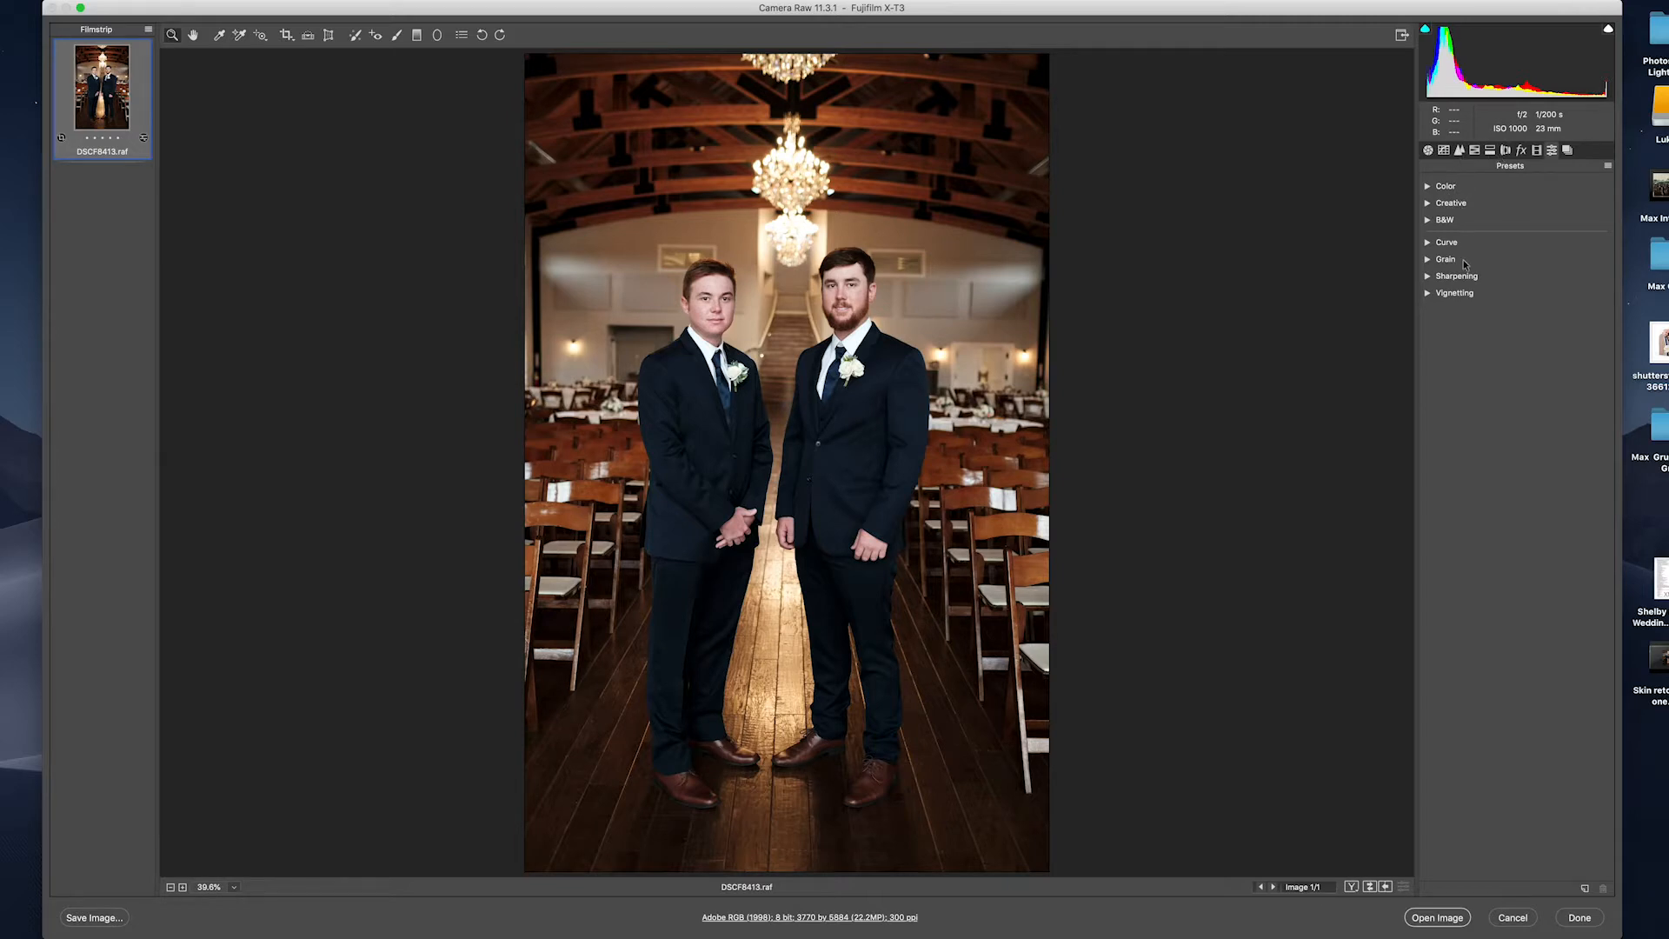
Preview the Color presets without applying one and return to the Basic panel.
click(1428, 186)
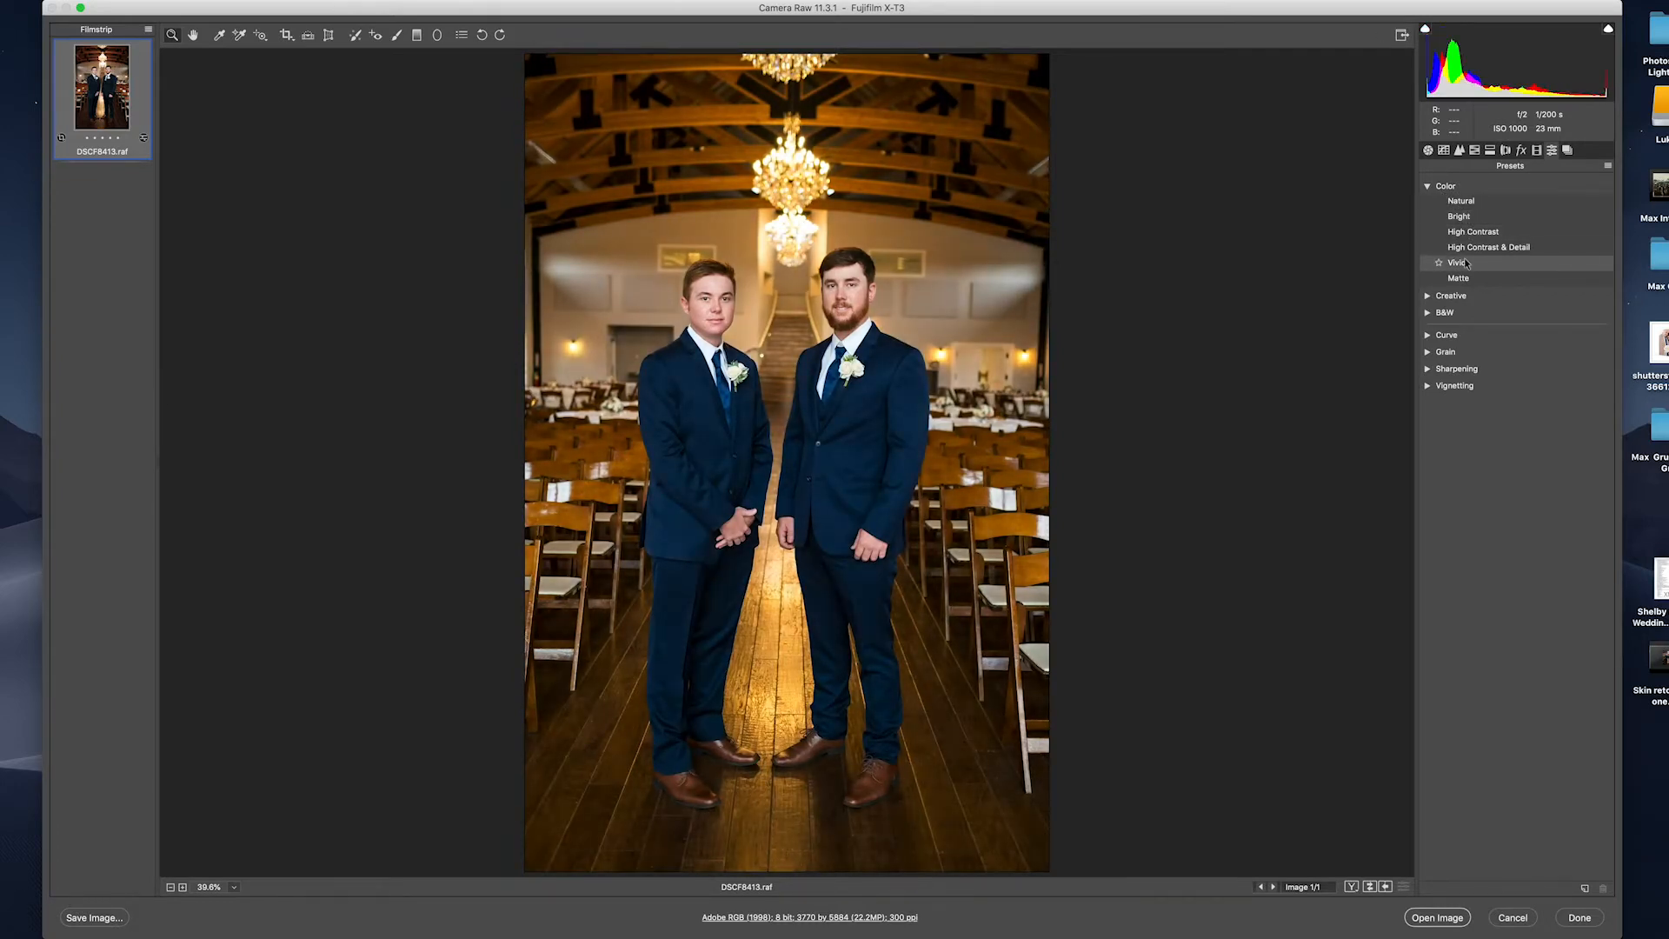
click(1428, 186)
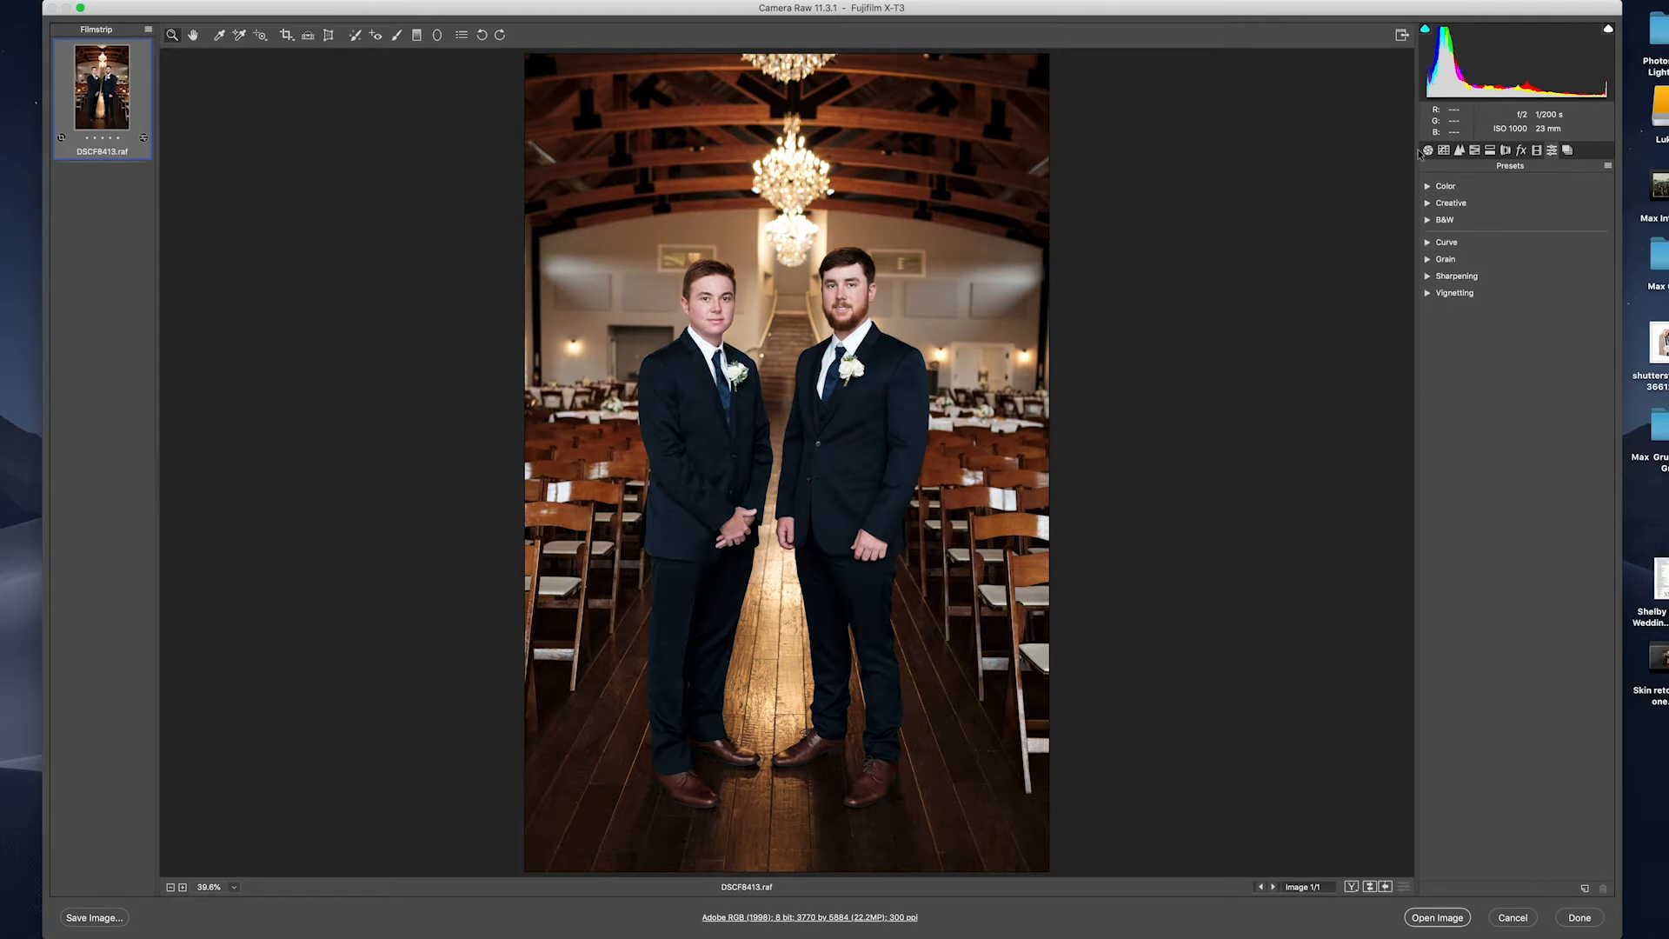
click(1427, 151)
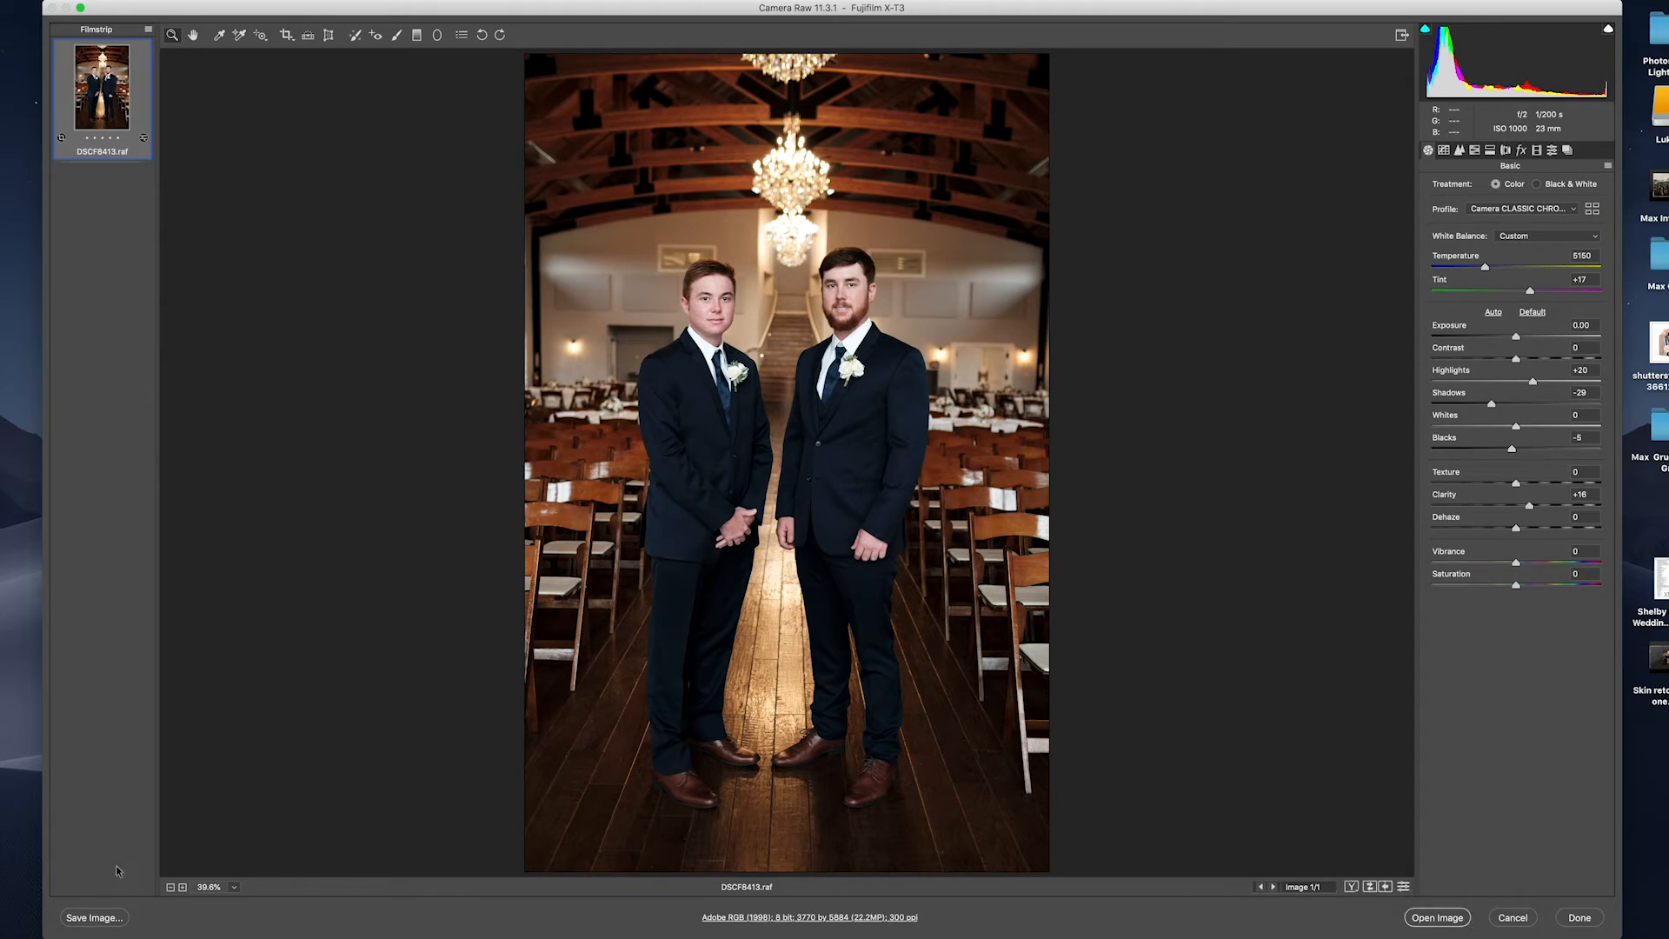
Open Save Image options and keep the .dng extension for a Digital Negative save.
click(96, 918)
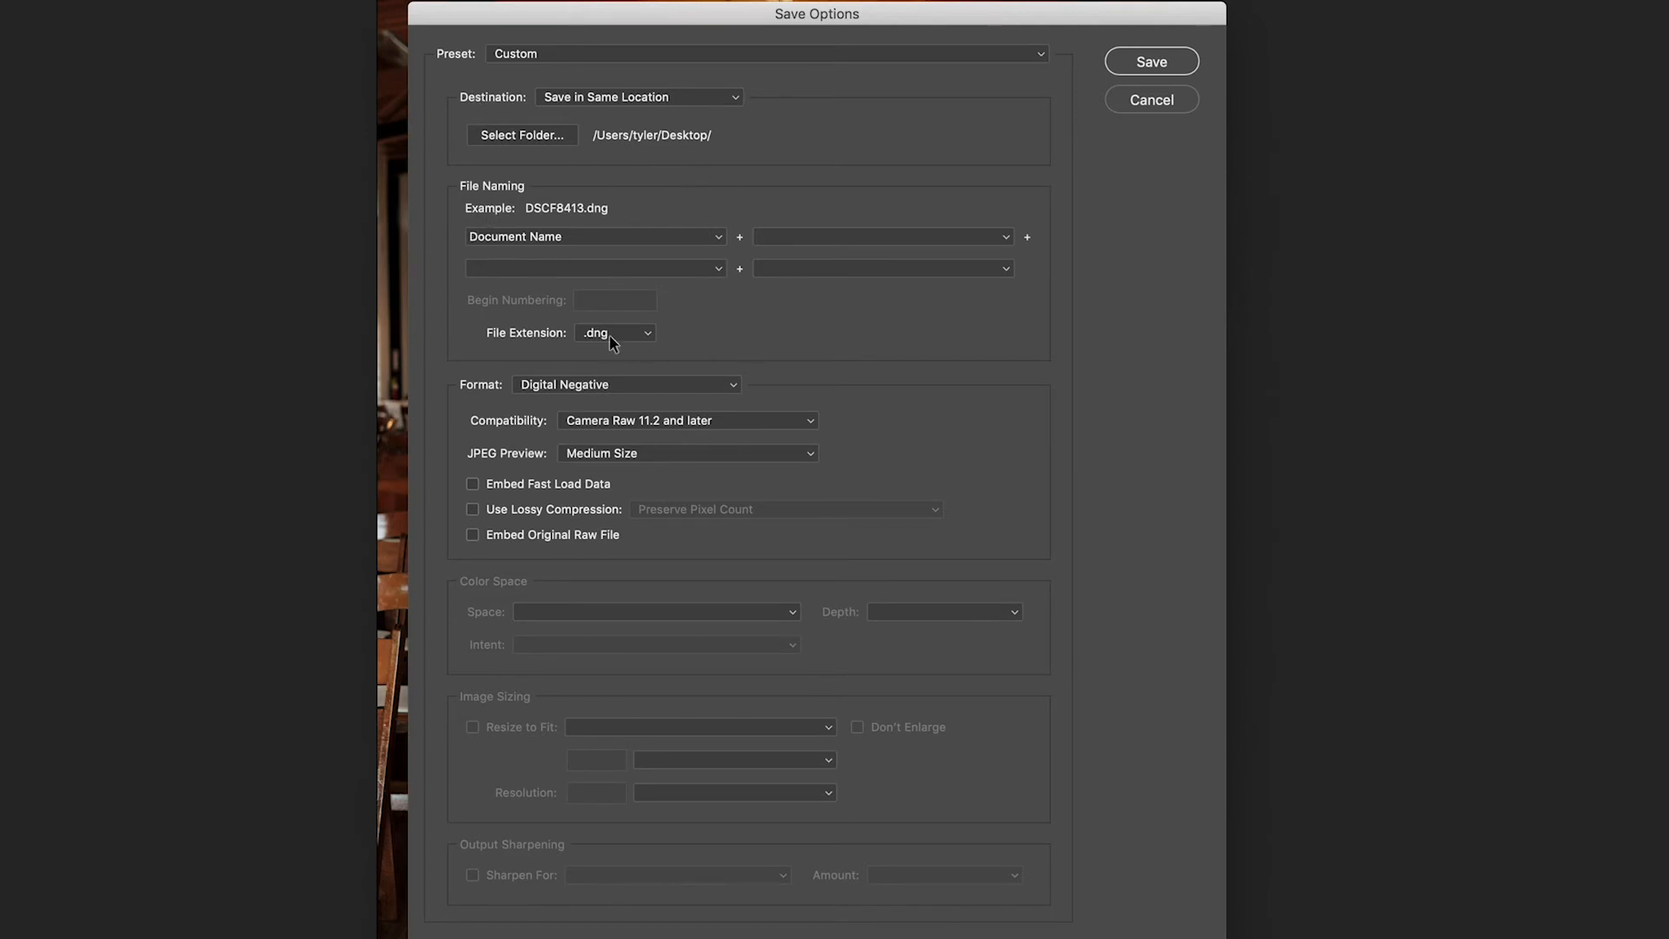
click(641, 340)
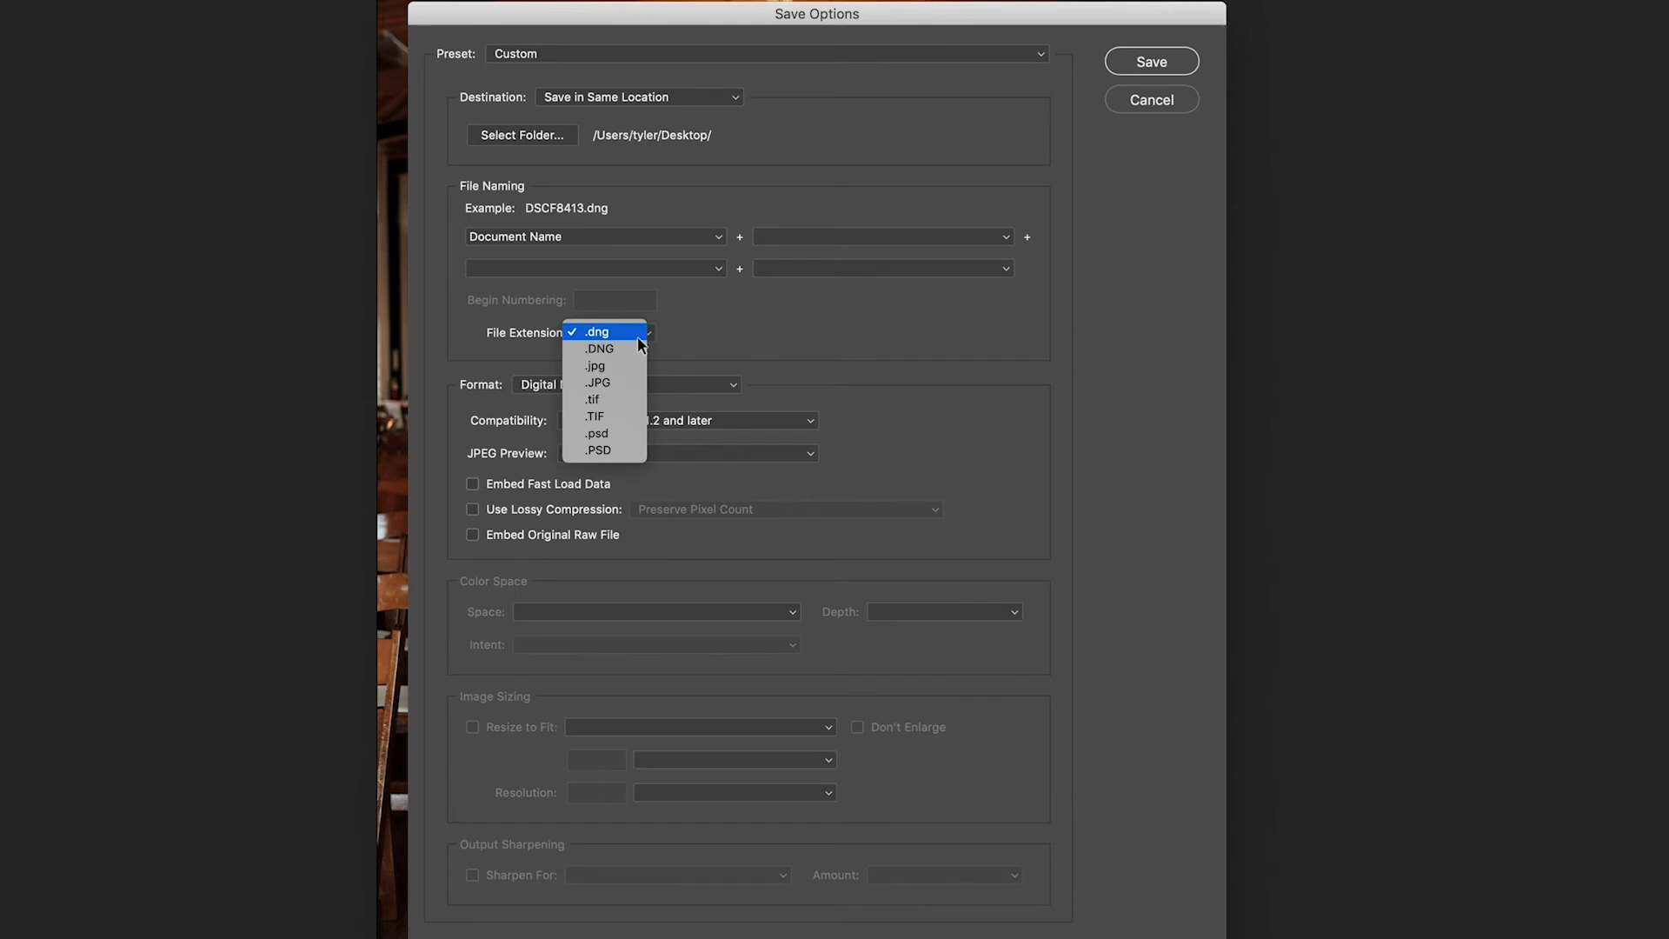
click(740, 341)
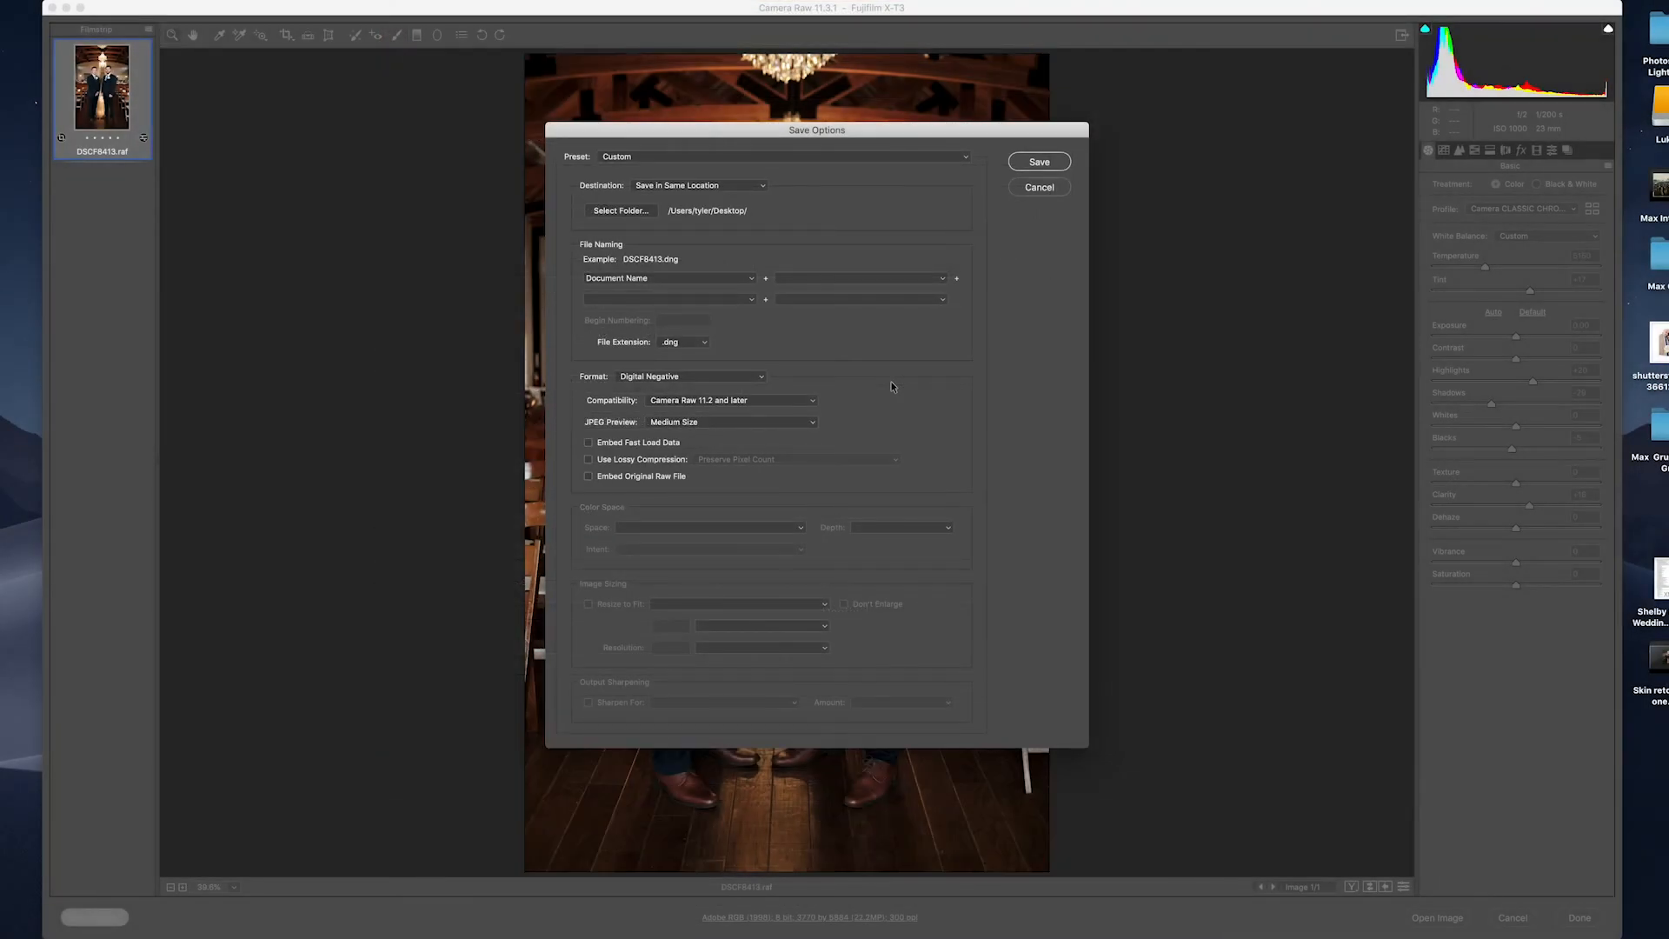
Cancel the Save Options dialog, returning to the edited groomsmen photo unsaved.
click(1031, 190)
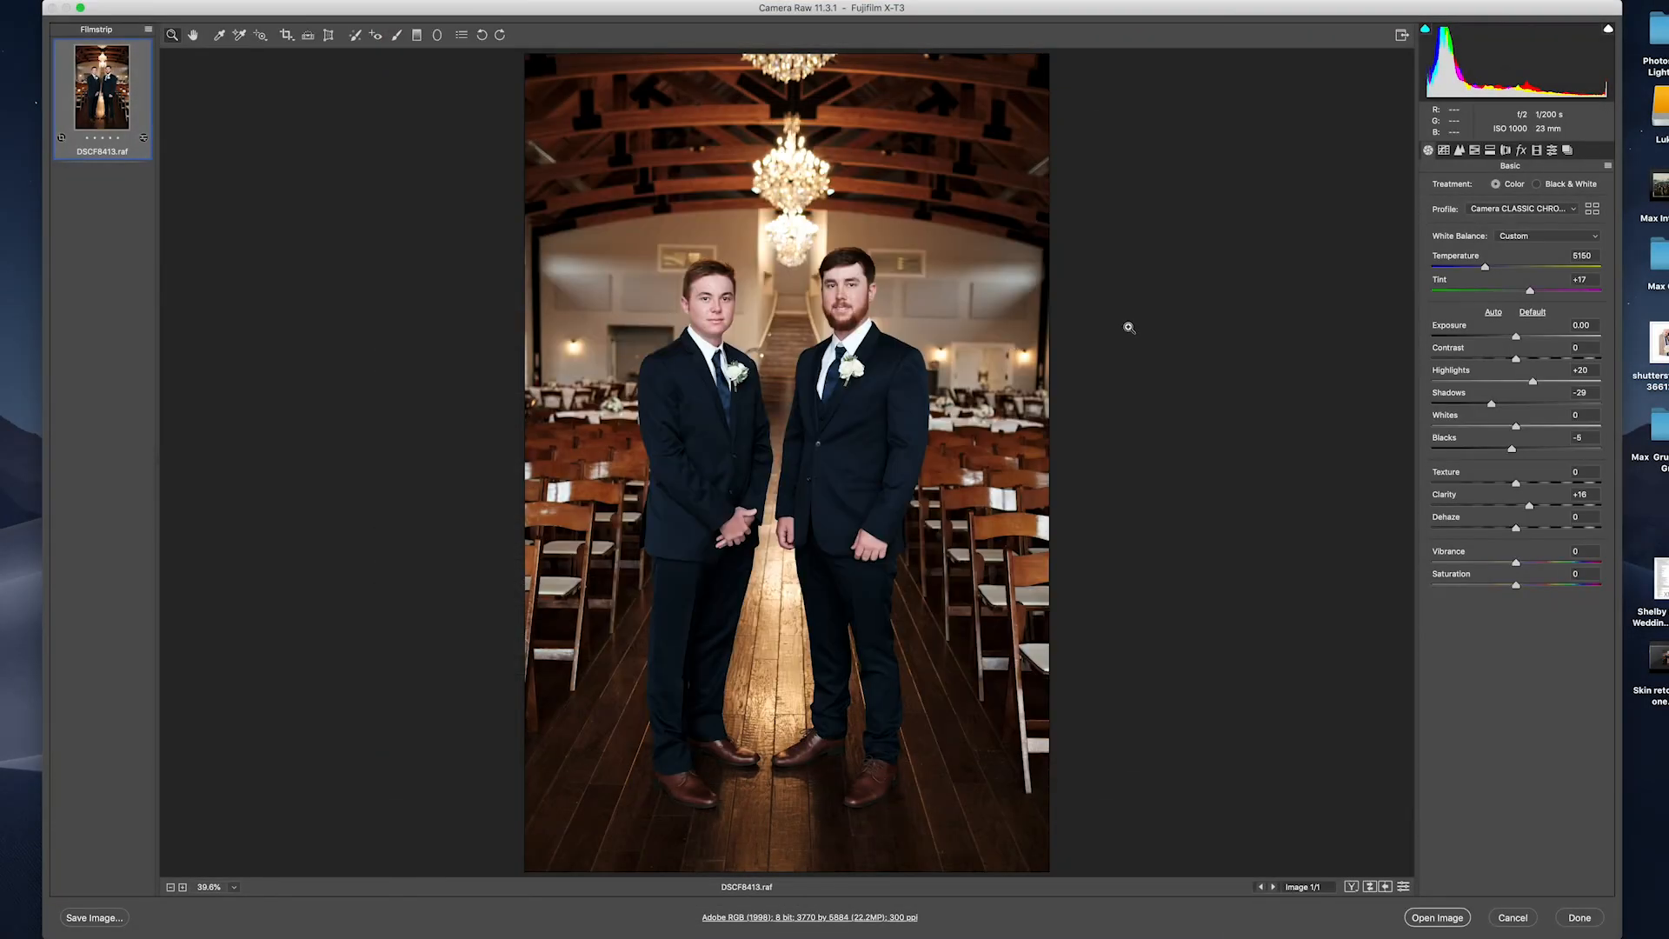